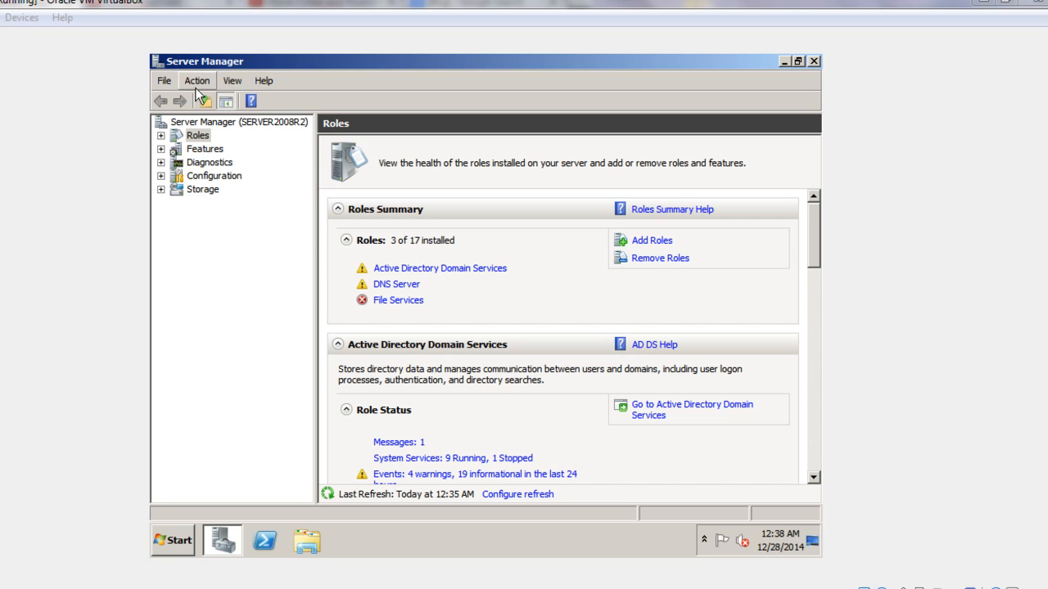
# Start adding a role from the Roles overview and choose DHCP Server as the role to install
pyautogui.click(197, 136)
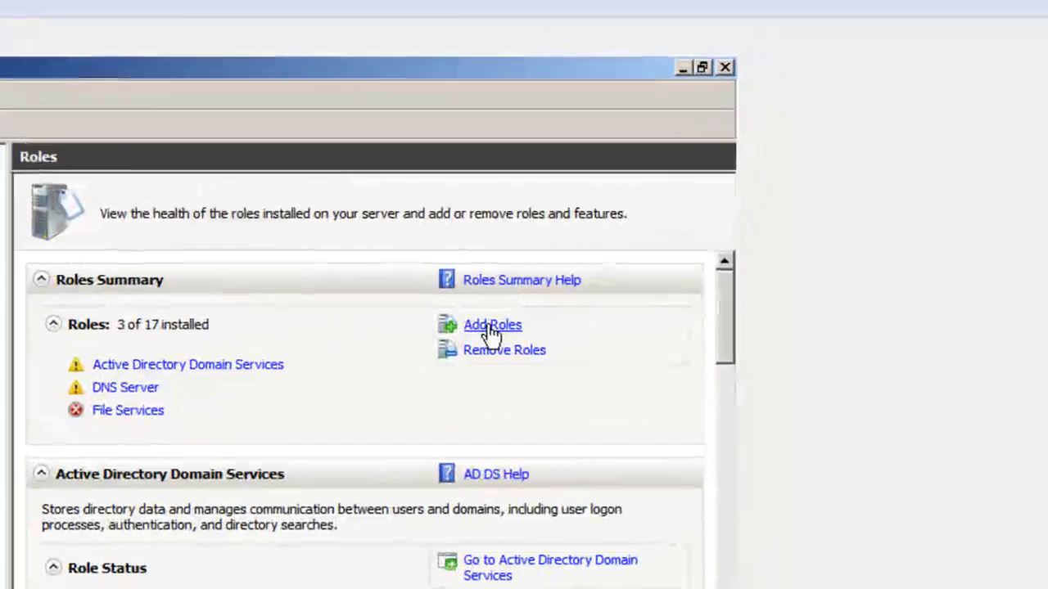
pyautogui.click(659, 227)
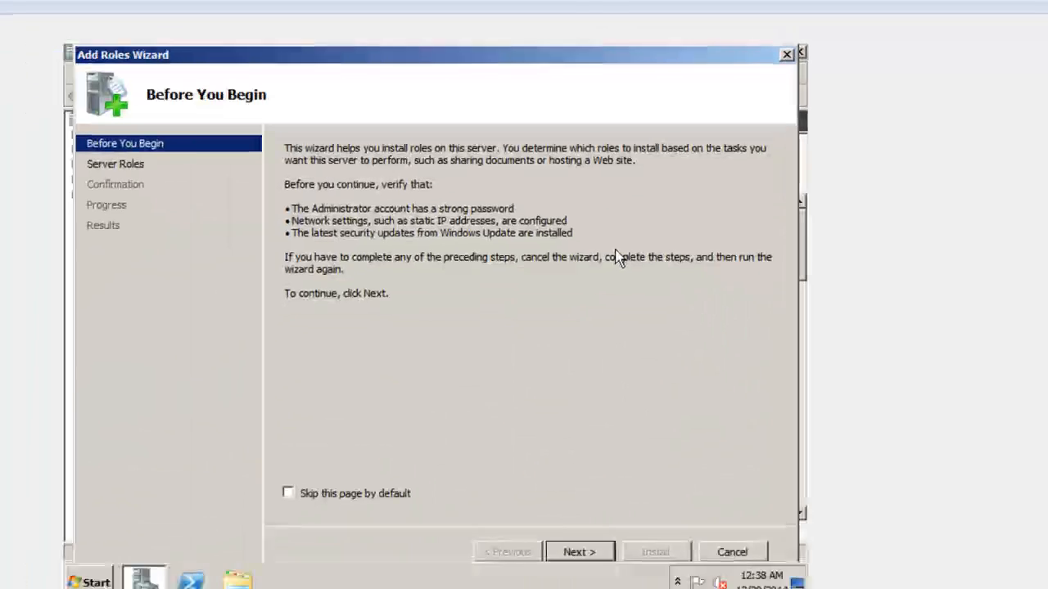
pyautogui.click(616, 505)
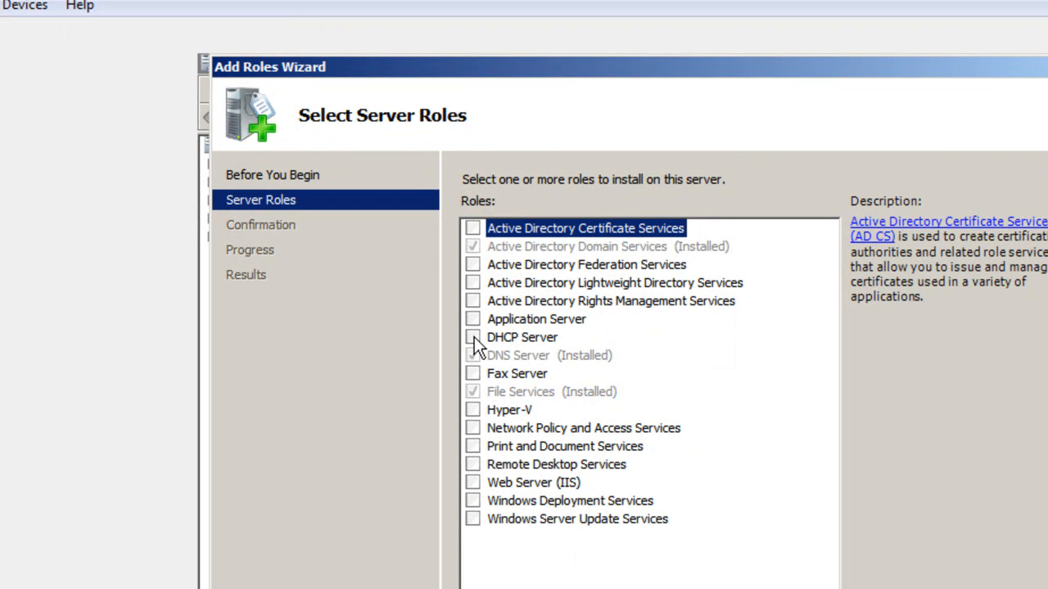
pyautogui.click(474, 337)
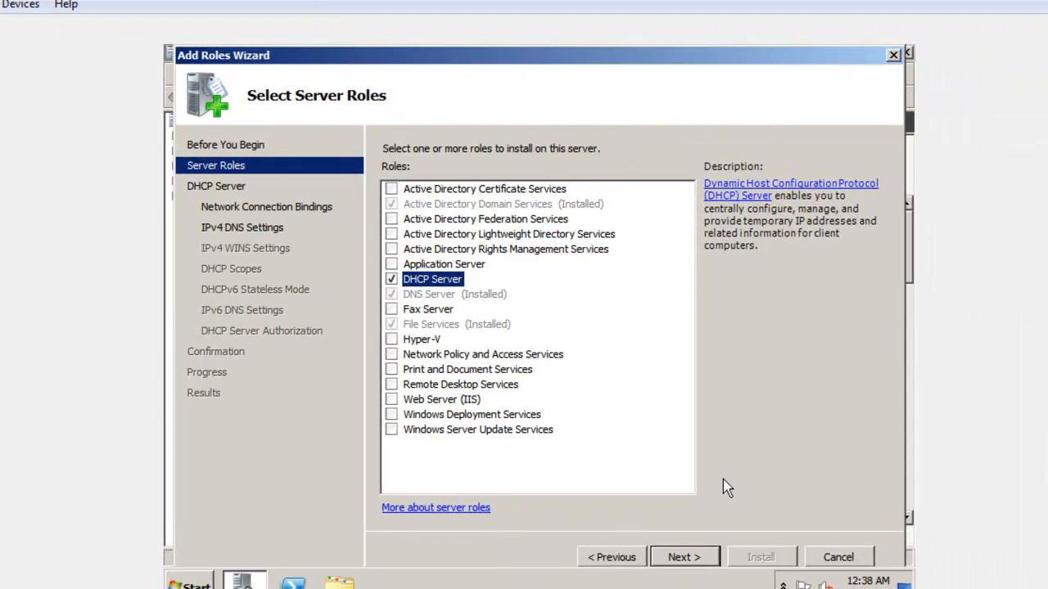
pyautogui.click(692, 561)
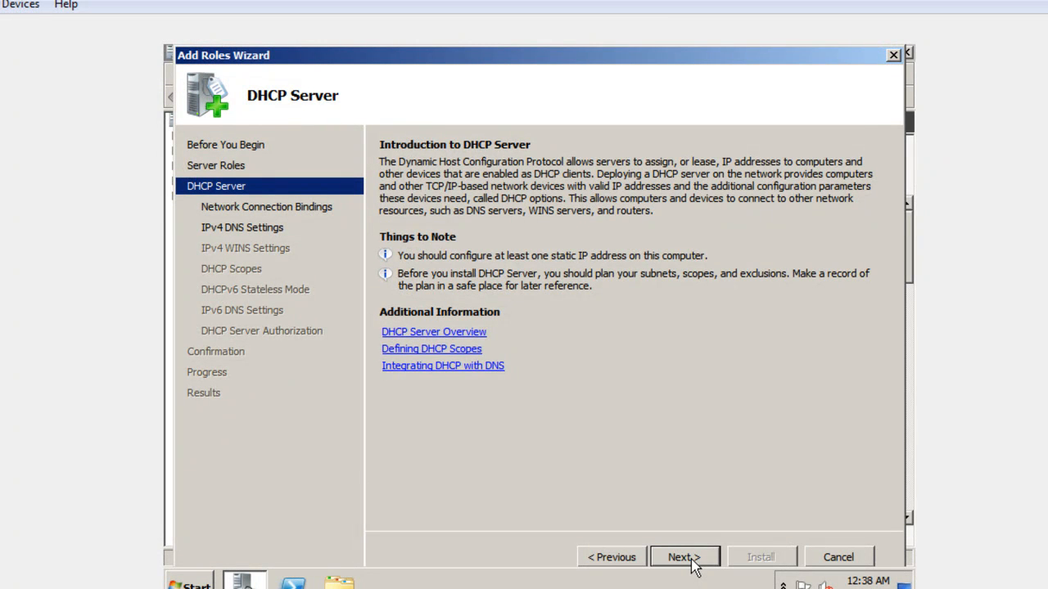
# Keep the 192.168.0.1 network connection binding and set 192.168.0.1 as the preferred IPv4 DNS server, validating the address
pyautogui.click(693, 561)
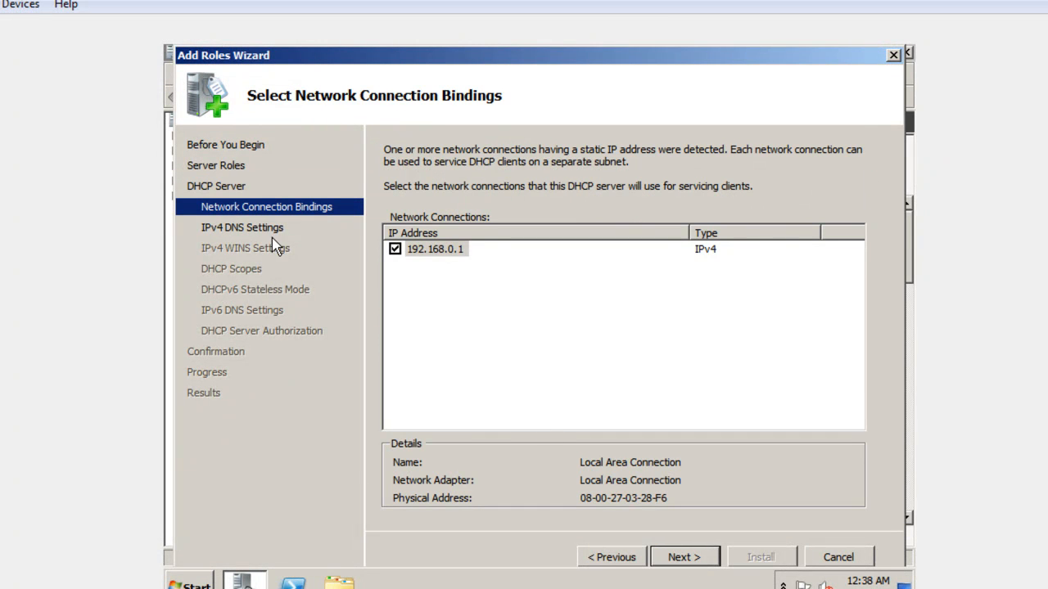
pyautogui.press('Return')
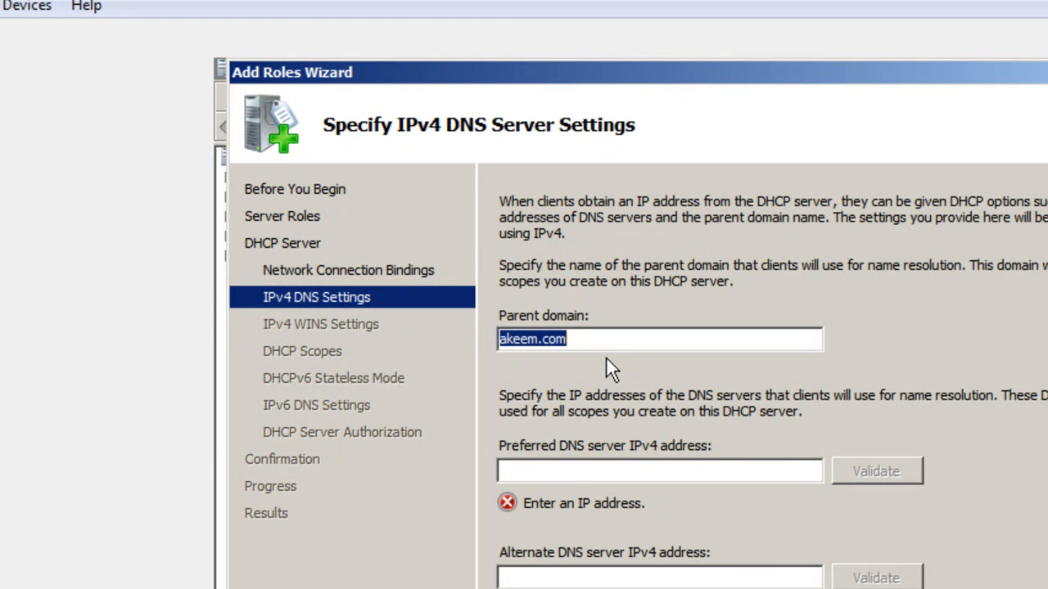
pyautogui.click(646, 463)
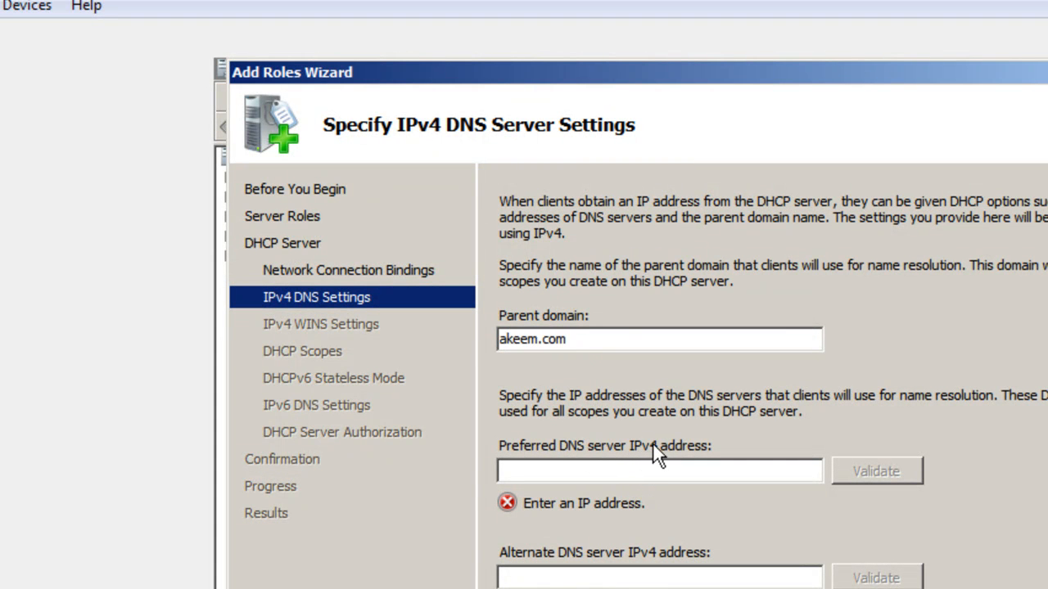
pyautogui.write('192.')
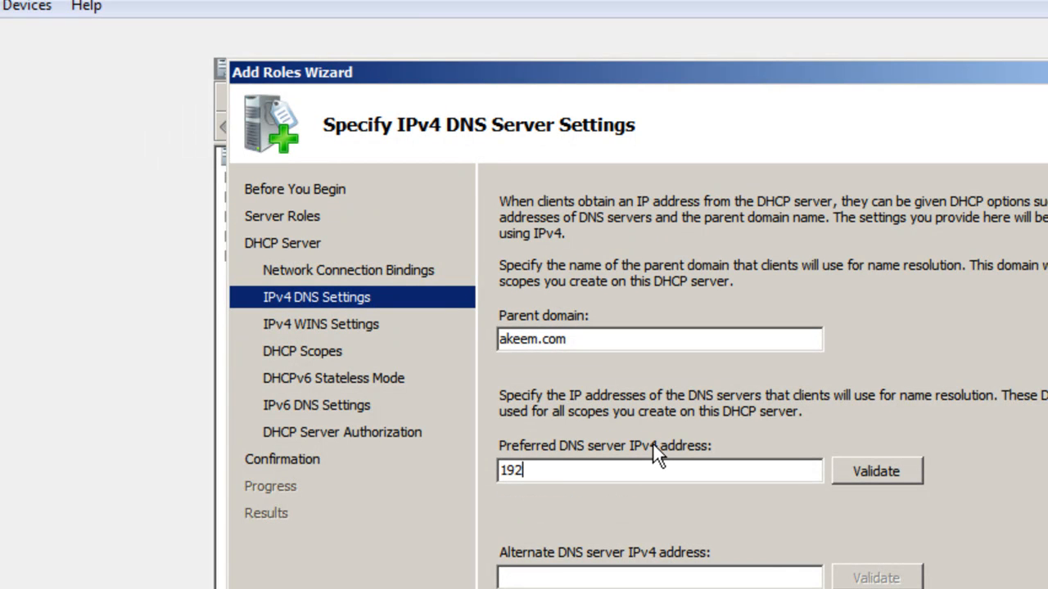
pyautogui.write('168.0.1')
pyautogui.click(848, 469)
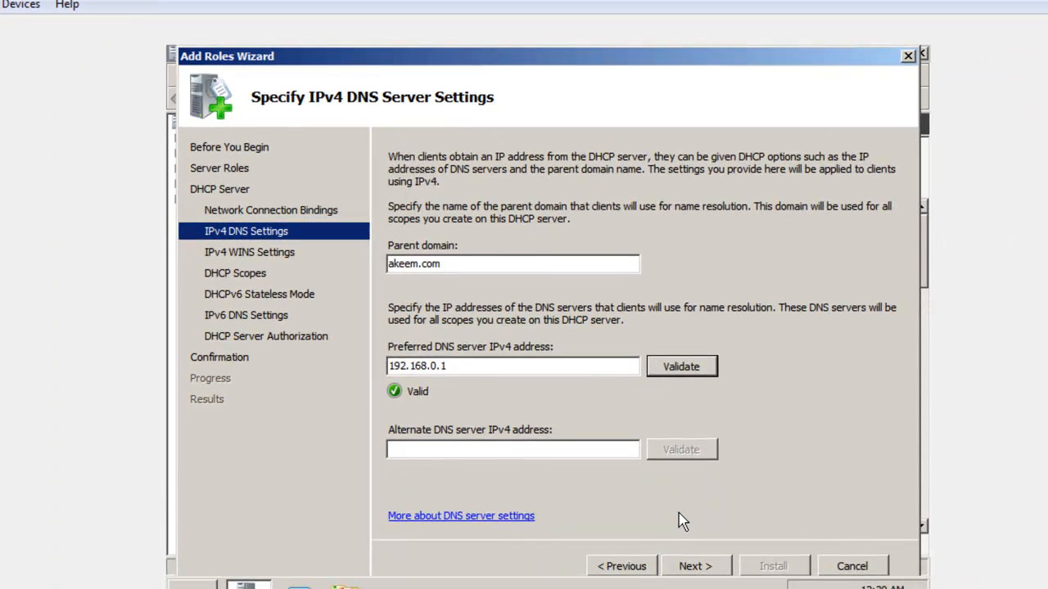
pyautogui.click(690, 567)
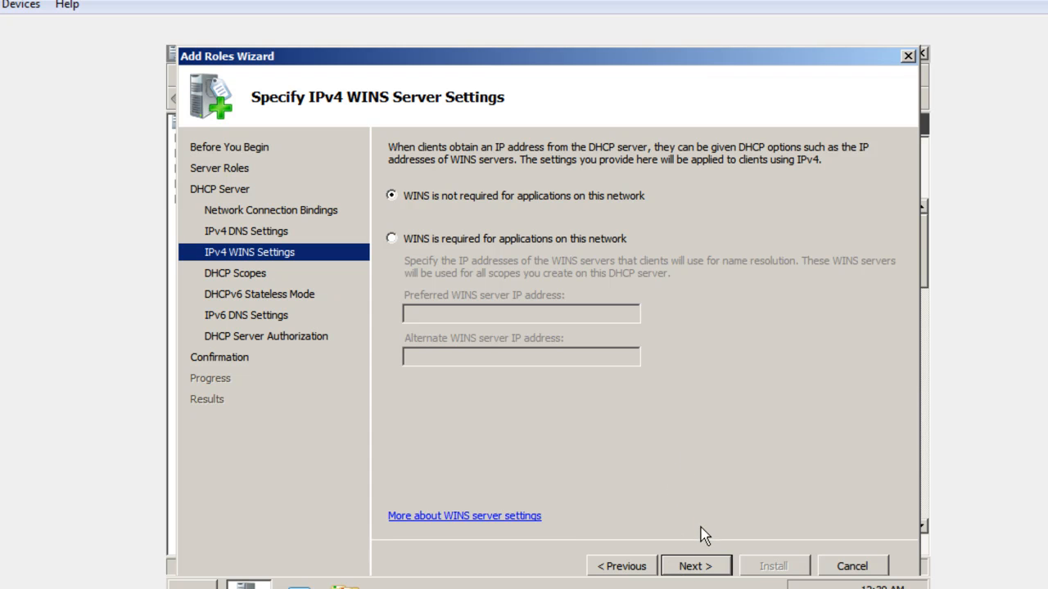
# Accept the default WINS setting and empty scope list, and disable DHCPv6 stateless mode for this server
pyautogui.click(705, 568)
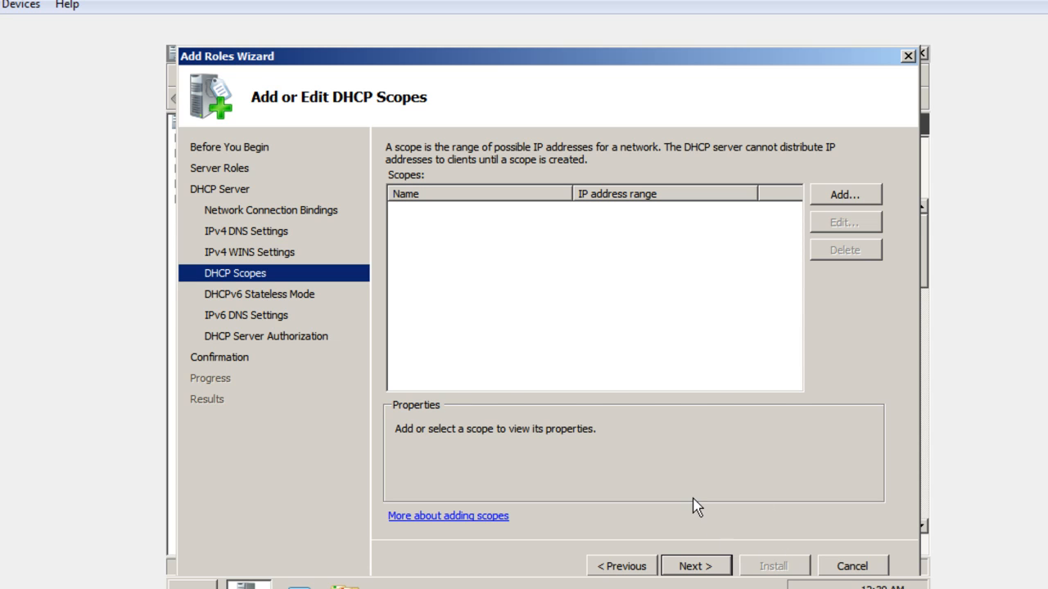
pyautogui.click(695, 566)
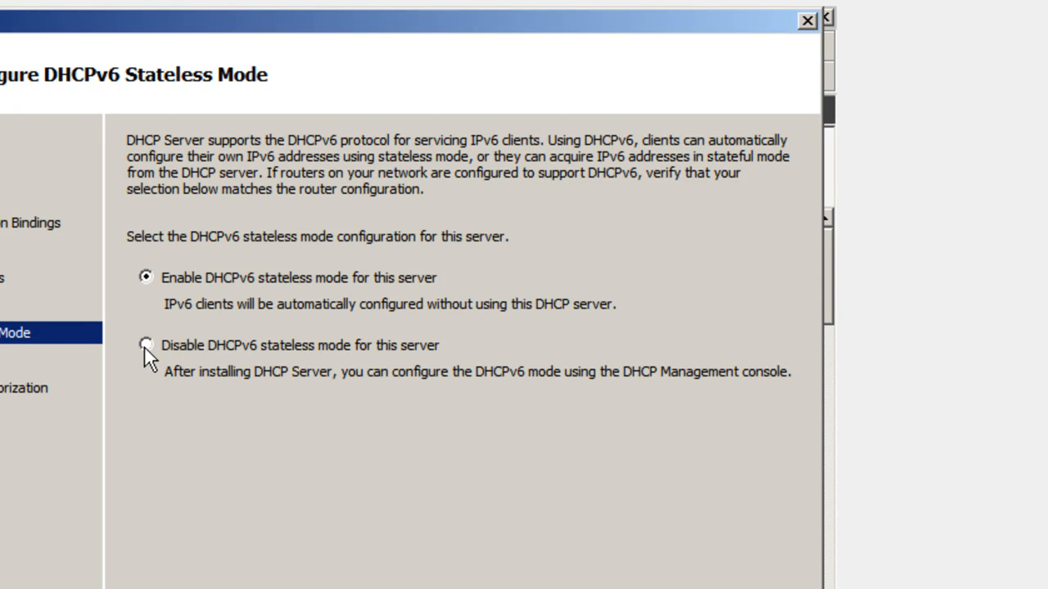
pyautogui.click(144, 346)
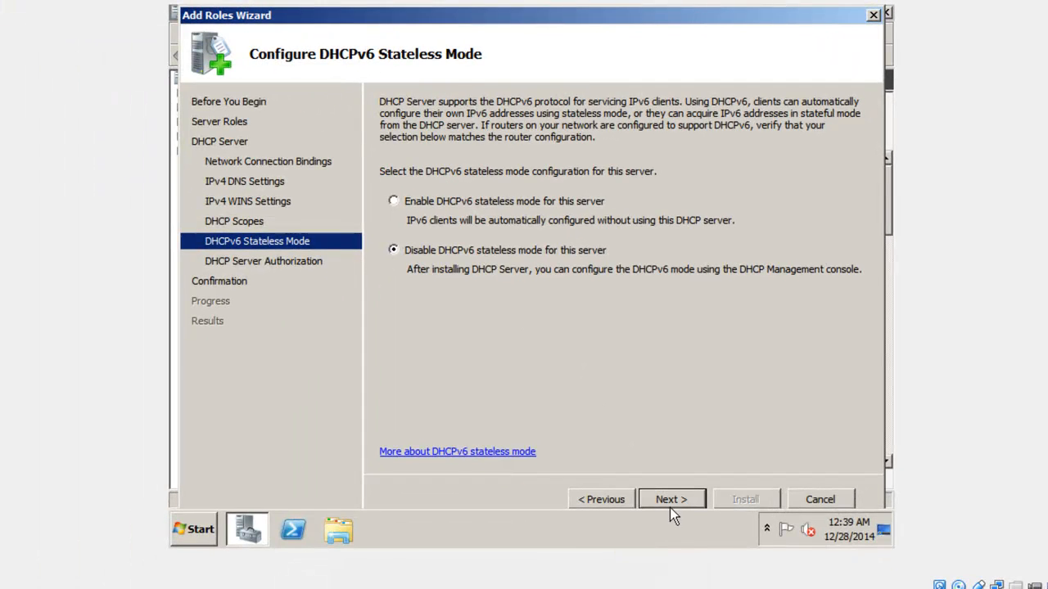
pyautogui.click(666, 494)
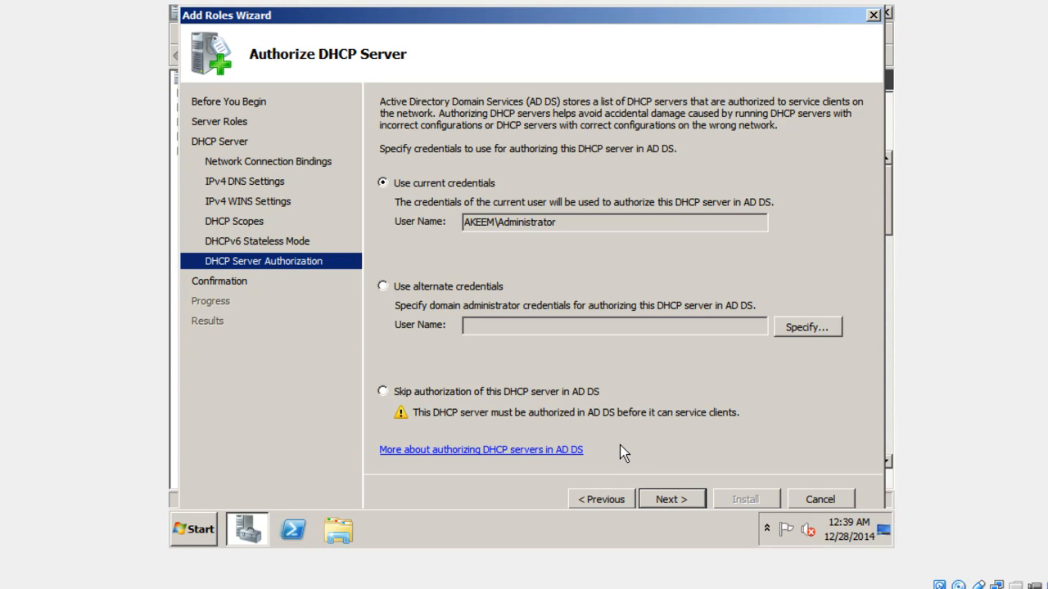
# Install the DHCP Server role with the current credentials for authorization, and close the wizard and Server Manager
pyautogui.click(666, 498)
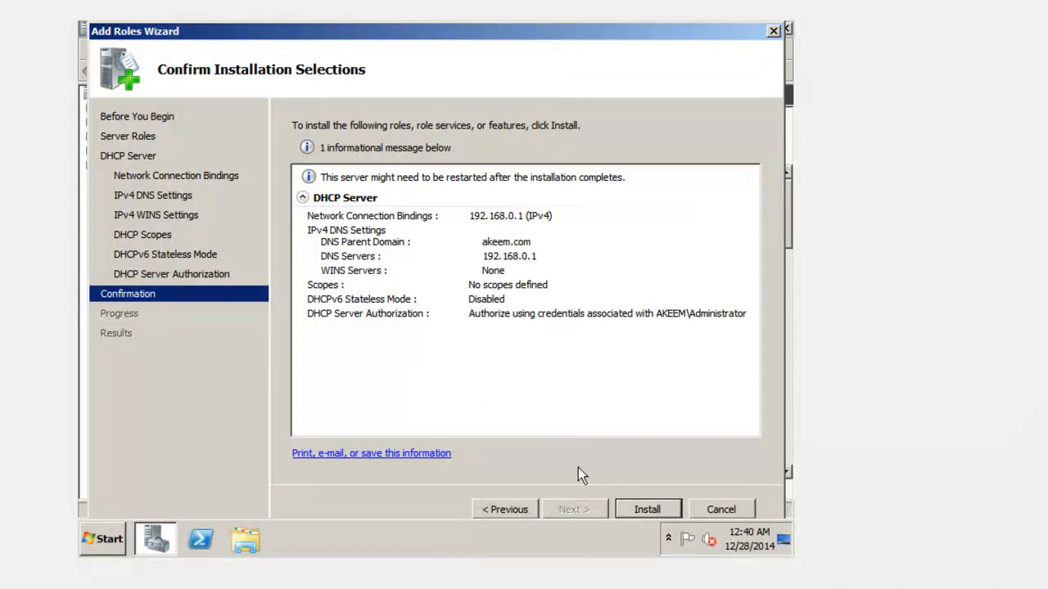
pyautogui.click(654, 507)
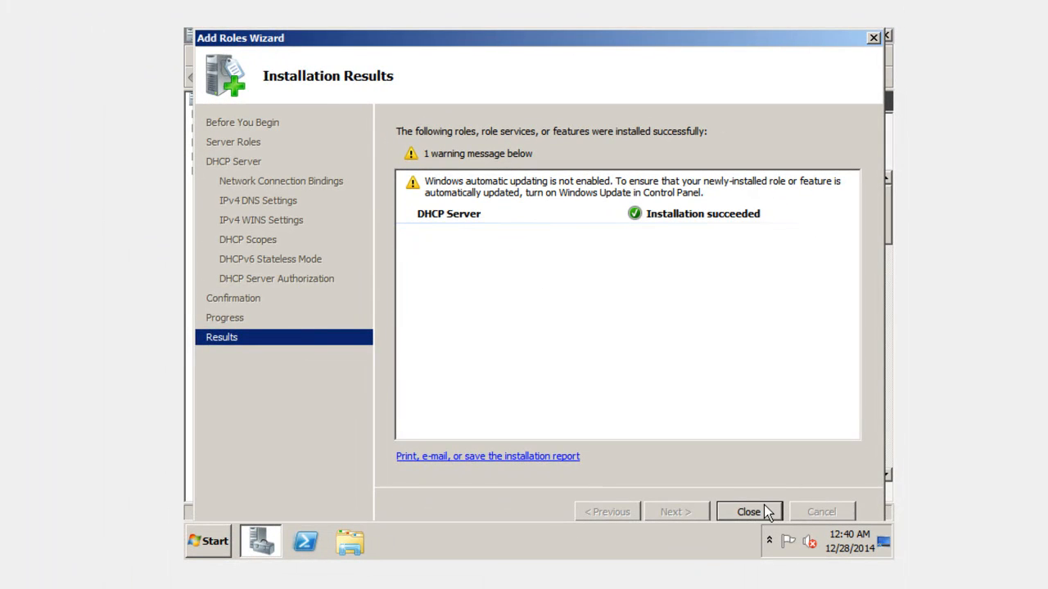
pyautogui.click(767, 512)
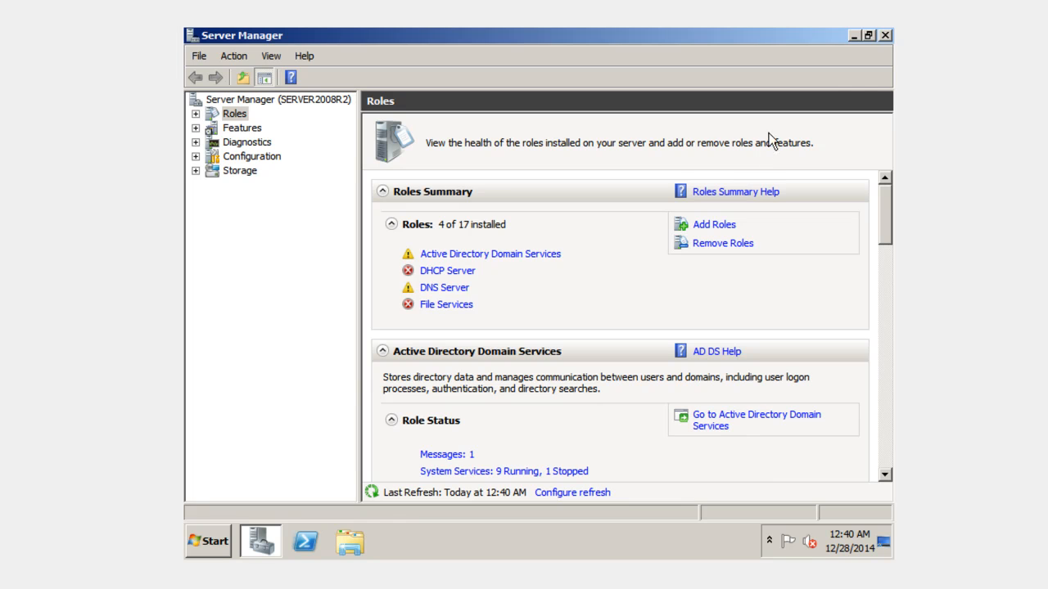
pyautogui.click(885, 36)
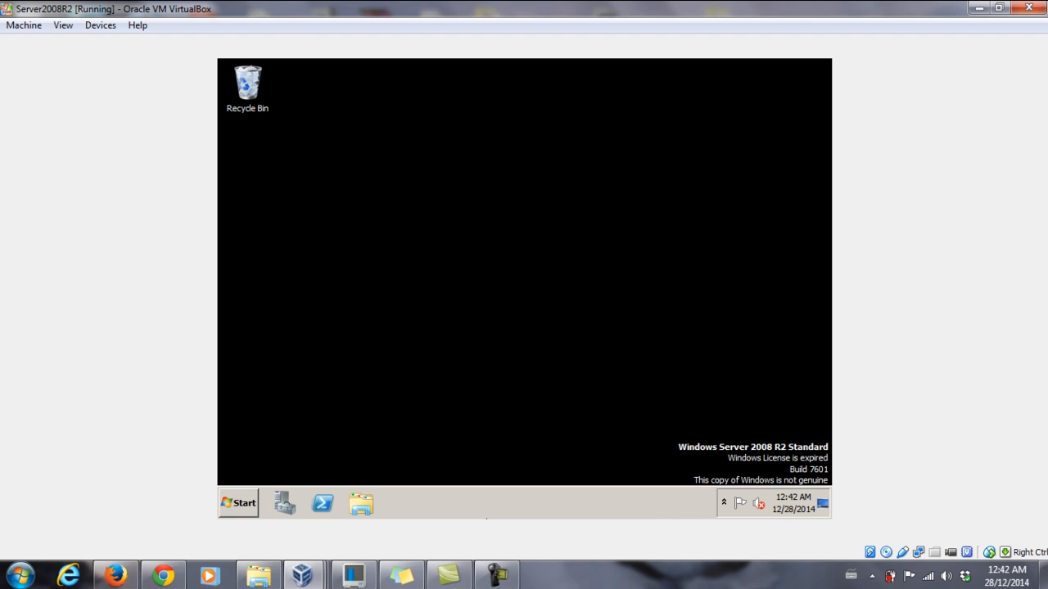
# Open the DHCP administrative console, maximize it and select the IPv4 node under the server
pyautogui.click(237, 497)
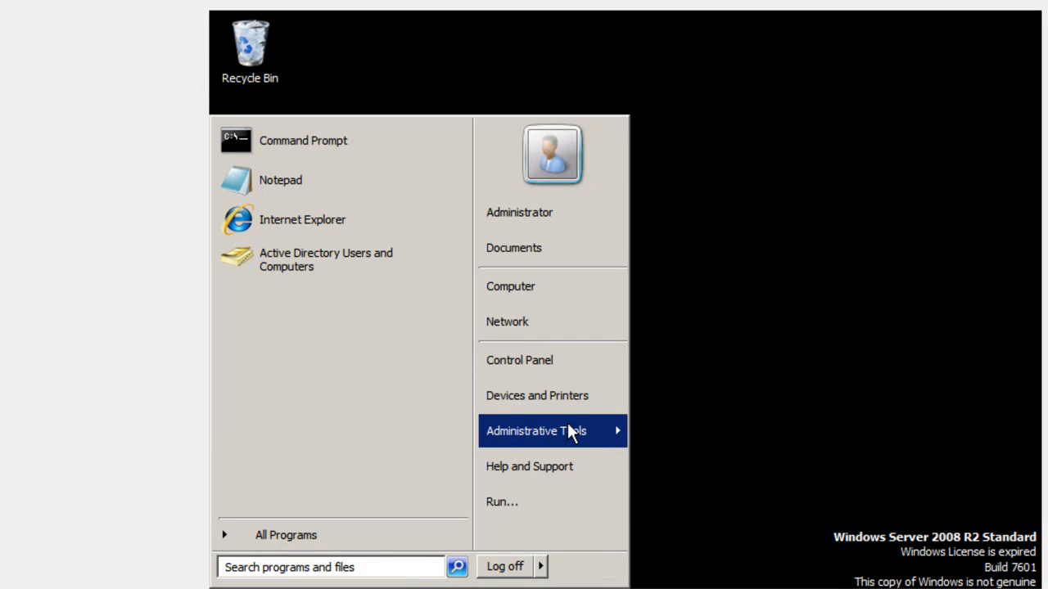
pyautogui.moveTo(568, 424)
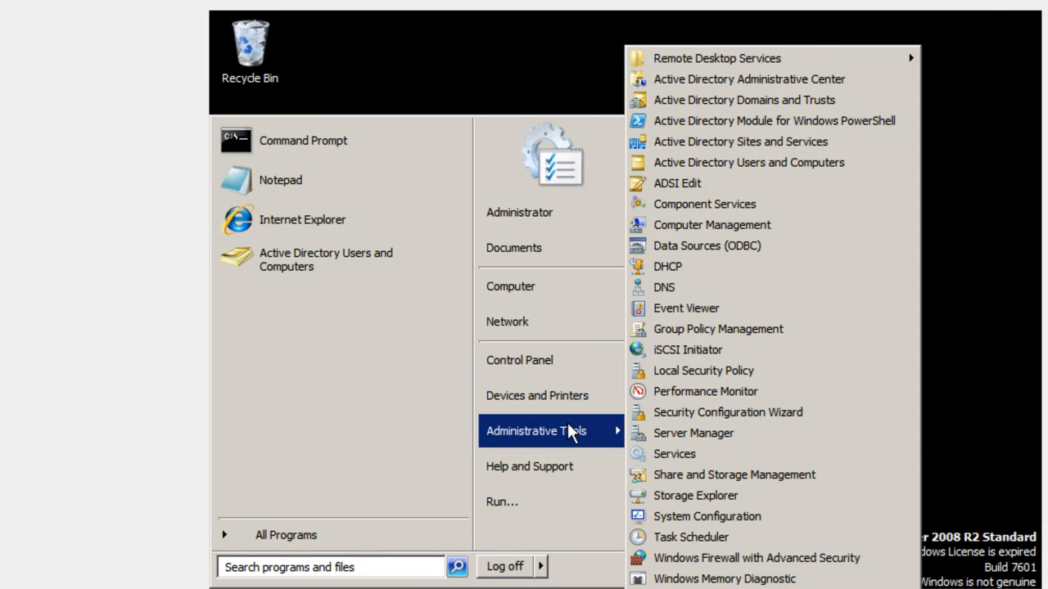
pyautogui.click(710, 266)
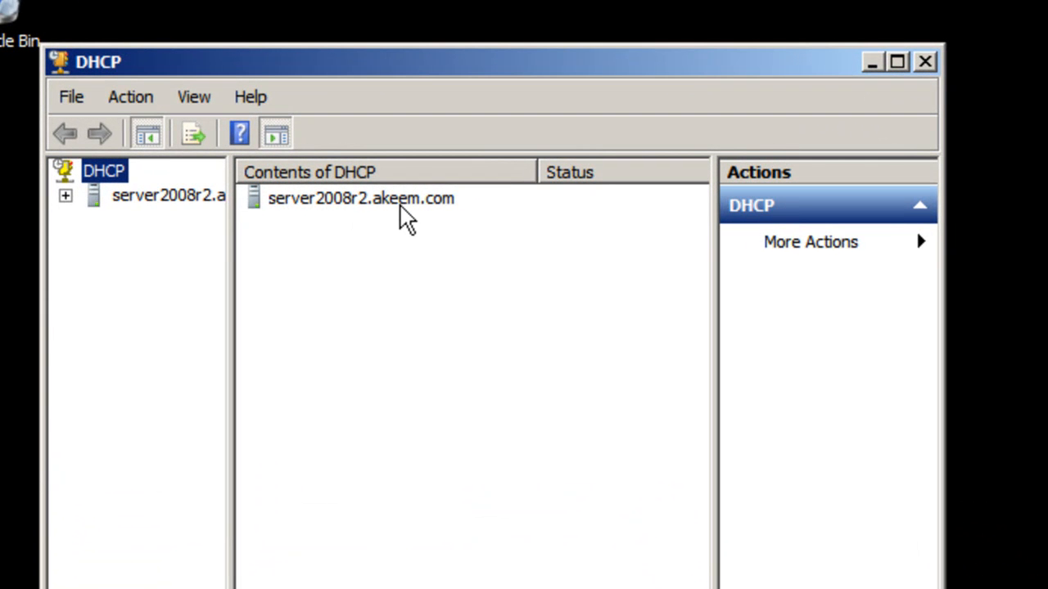
pyautogui.click(66, 197)
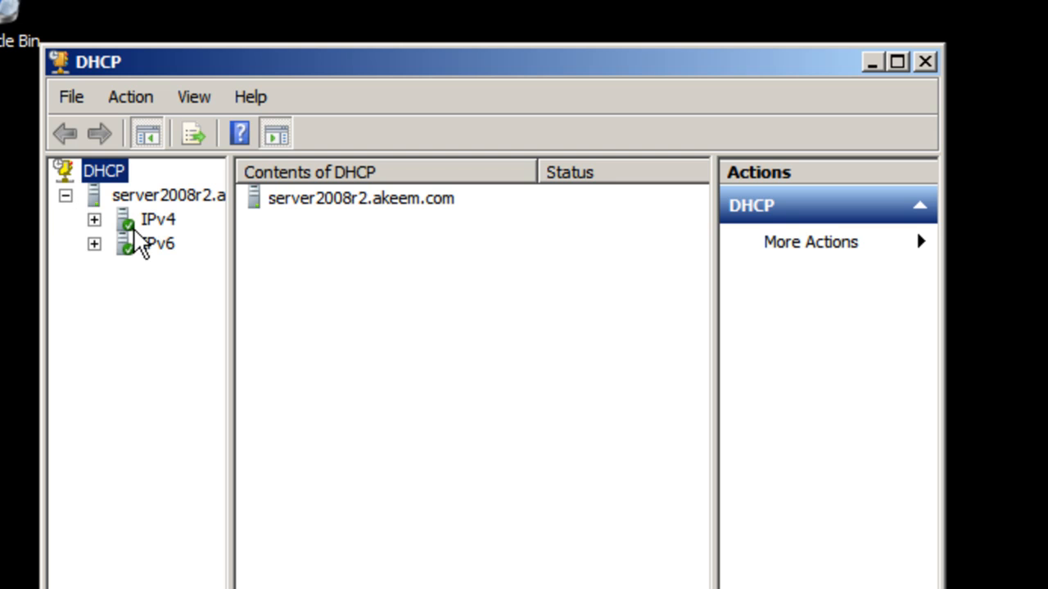
pyautogui.click(95, 219)
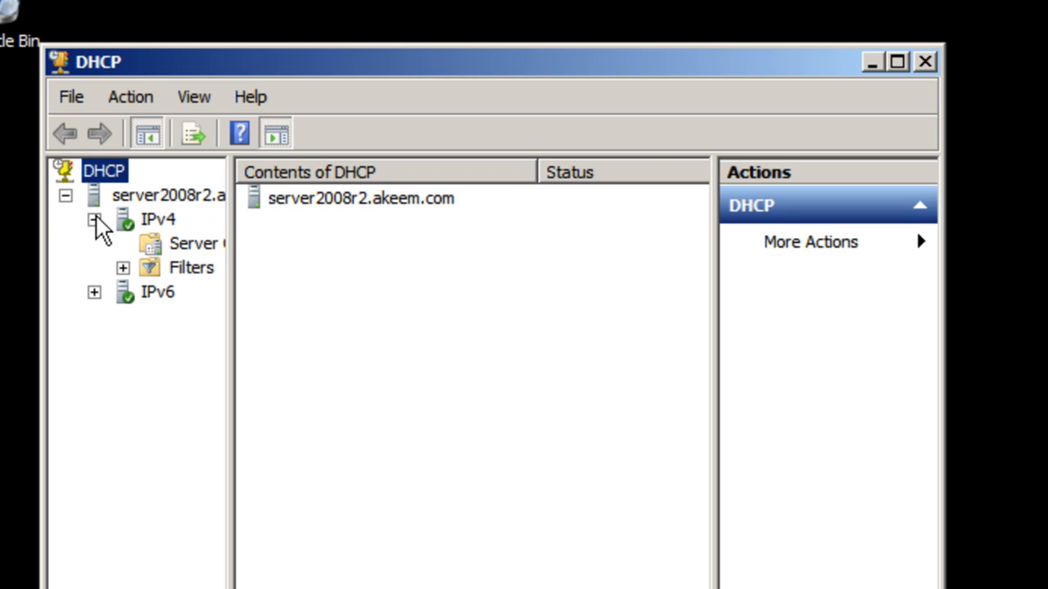
pyautogui.doubleClick(156, 221)
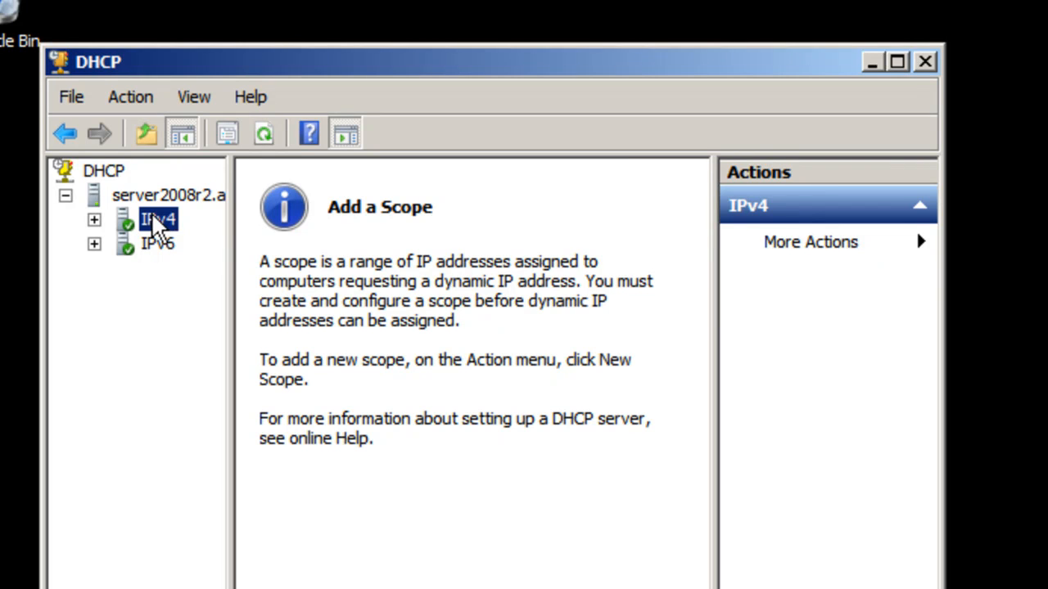
pyautogui.click(905, 65)
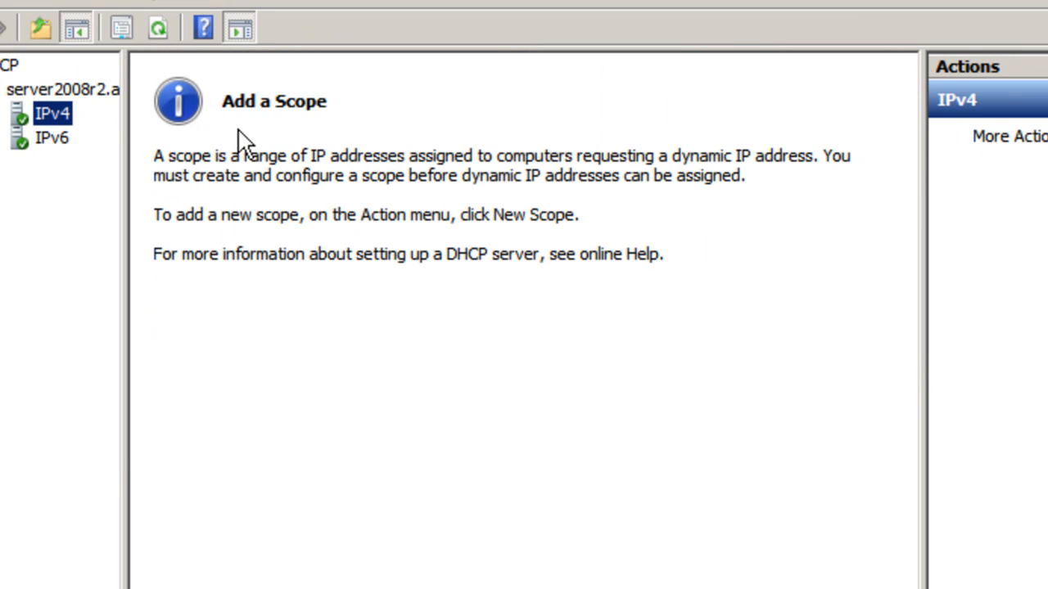
# Start a new IPv4 scope with the name scope1 and the description accounting
pyautogui.rightClick(52, 108)
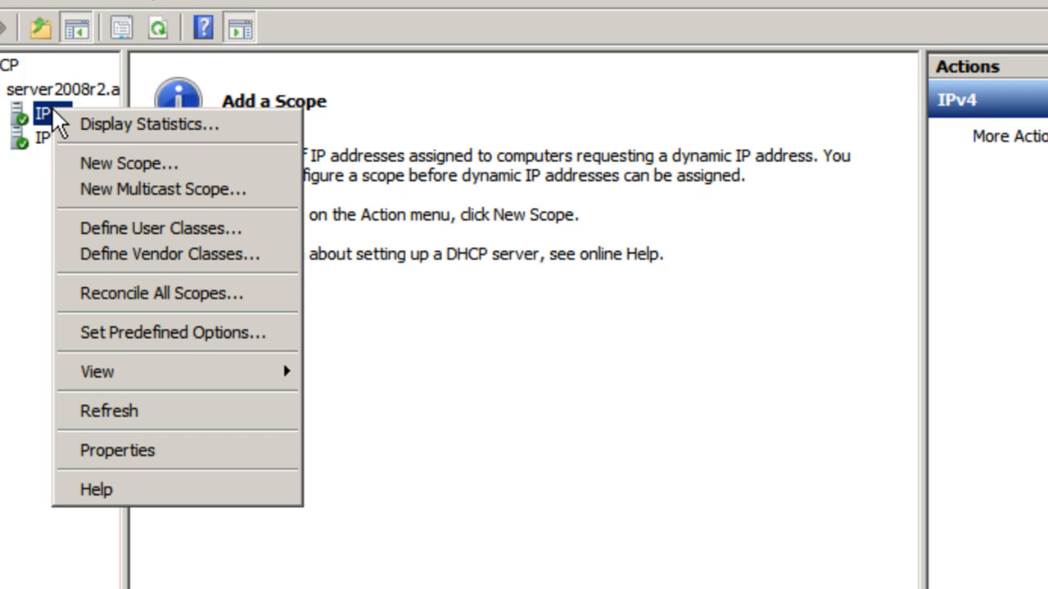
pyautogui.click(110, 162)
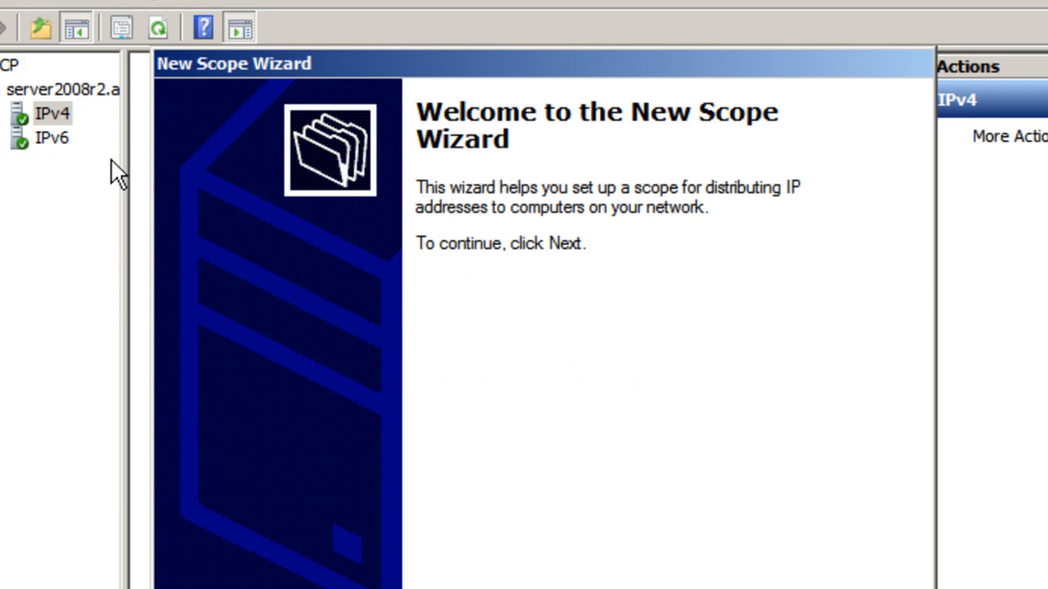
pyautogui.click(737, 588)
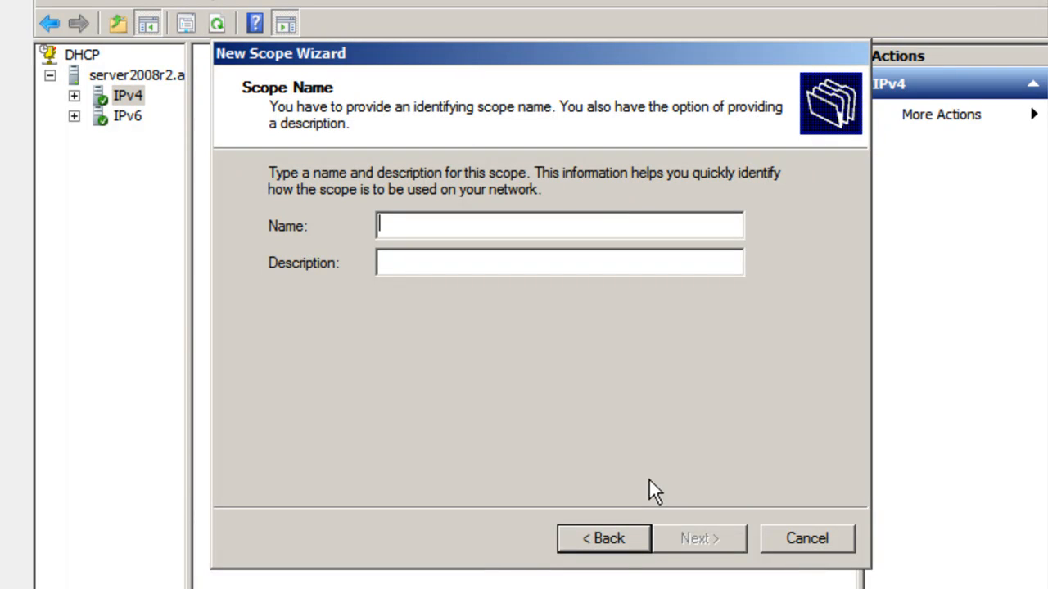
pyautogui.write('sco')
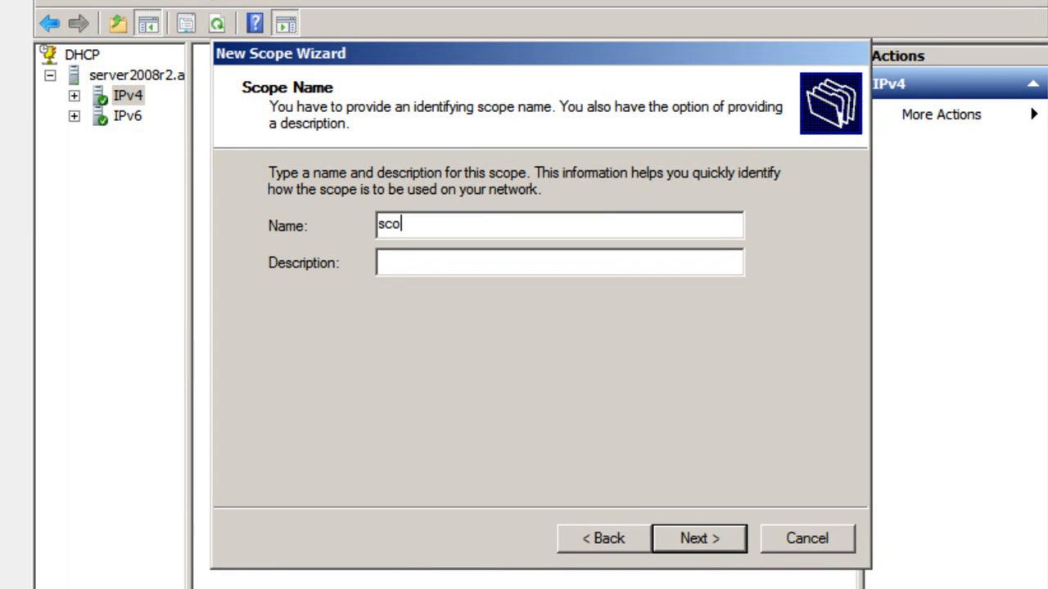
pyautogui.write('pe1')
pyautogui.click(450, 266)
pyautogui.write('accounting')
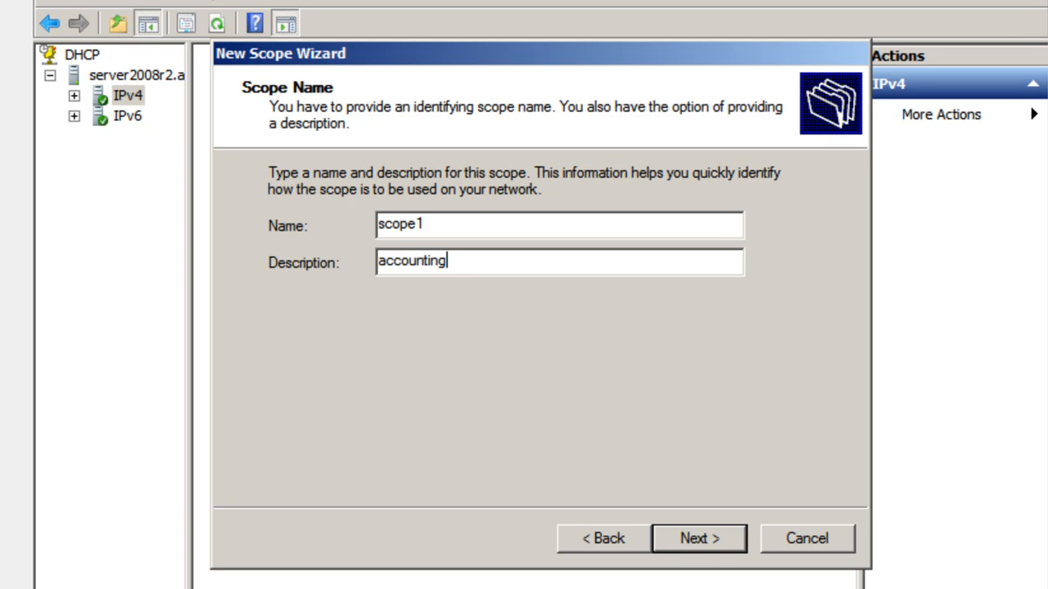
pyautogui.click(699, 540)
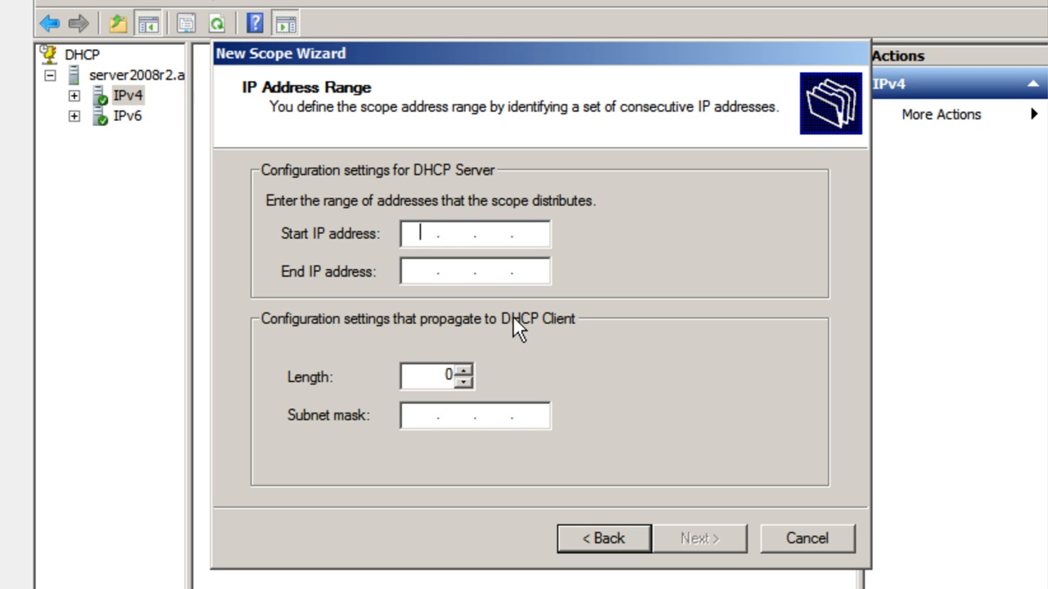
# Set the scope's address range from 192.168.0.1 to 192.168.0.20 and accept the default subnet mask
pyautogui.write('192.168.0.1')
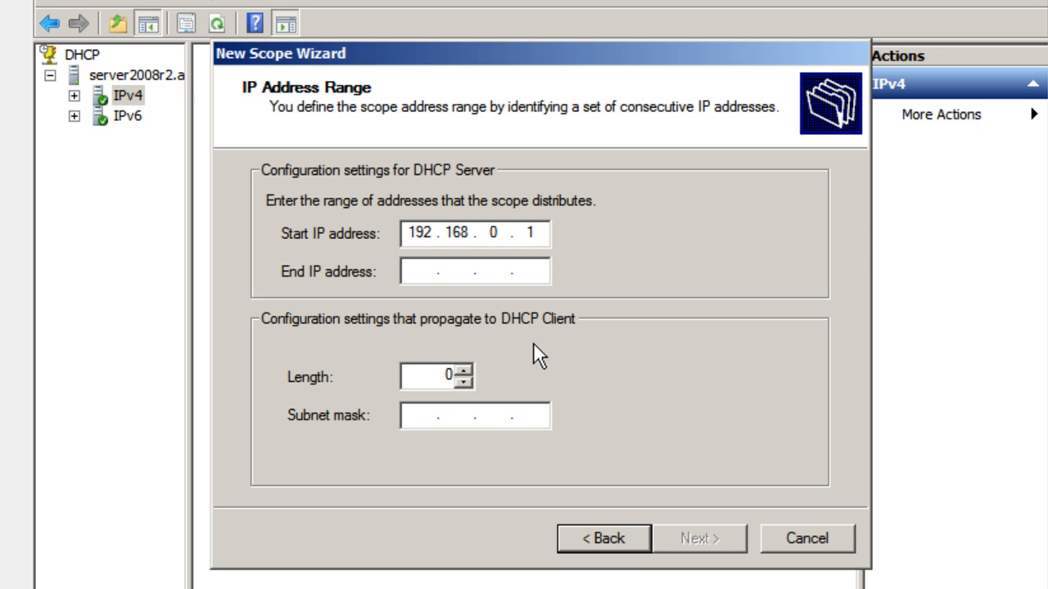
pyautogui.click(425, 274)
pyautogui.write('192.168.0.')
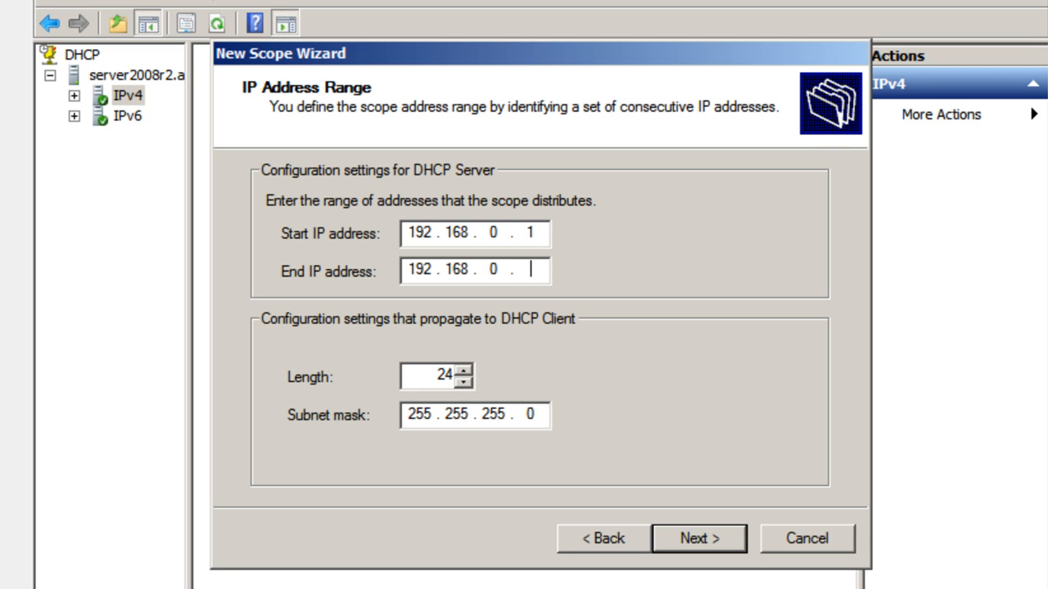
pyautogui.write('20')
pyautogui.click(690, 542)
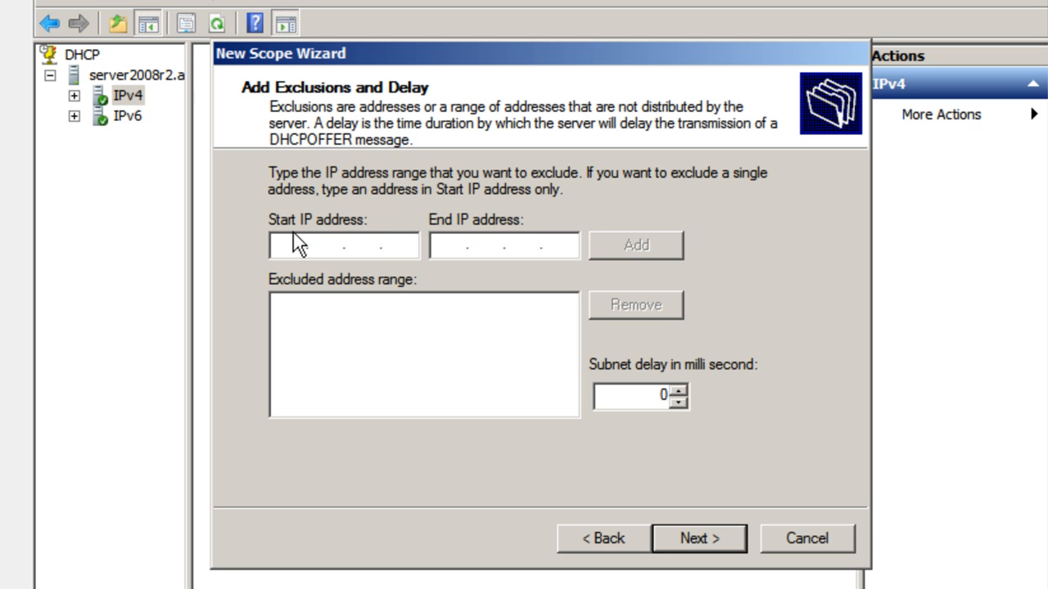
# Exclude the address range 192.168.0.1 to 192.168.0.5 from distribution in the new scope
pyautogui.write('192 . 168 . 0 . 1')
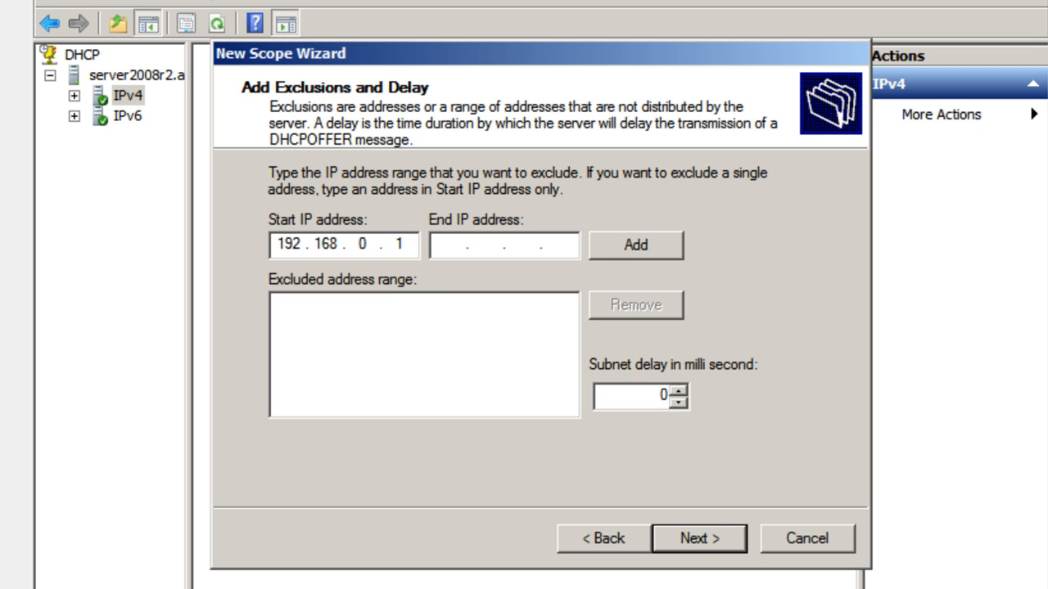
pyautogui.click(450, 245)
pyautogui.write('192.168.0.5')
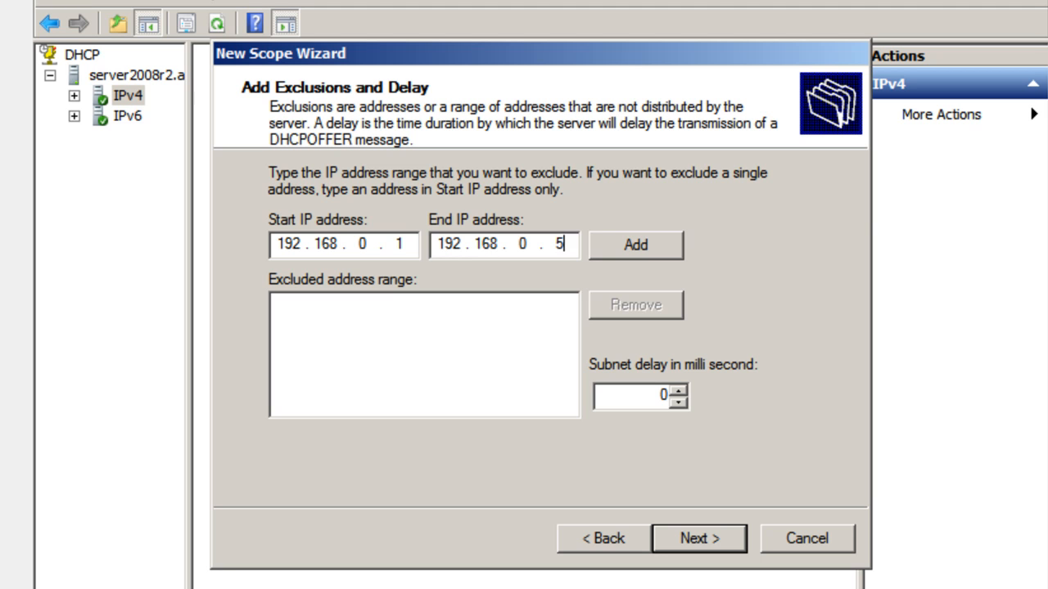
pyautogui.click(655, 248)
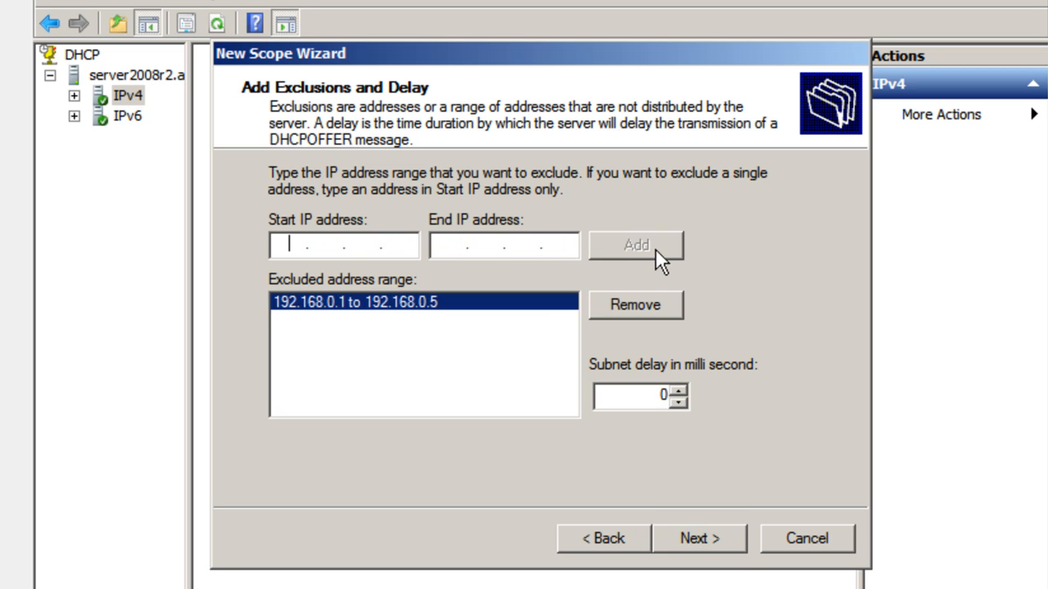
pyautogui.click(682, 547)
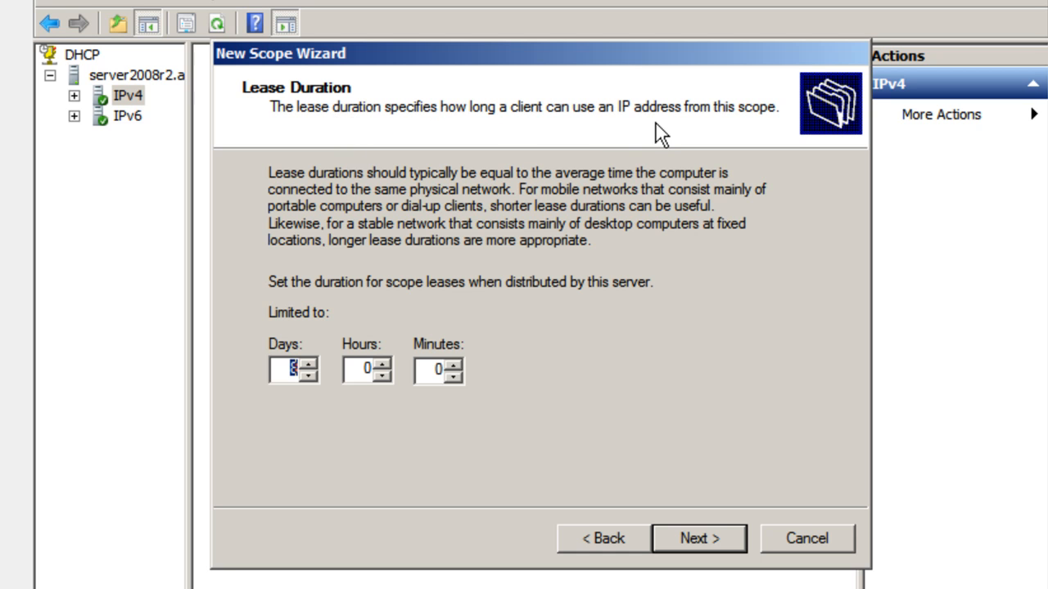
# Adjust the number of days in the scope's lease duration and choose to configure the DHCP options now
pyautogui.click(308, 376)
pyautogui.click(727, 538)
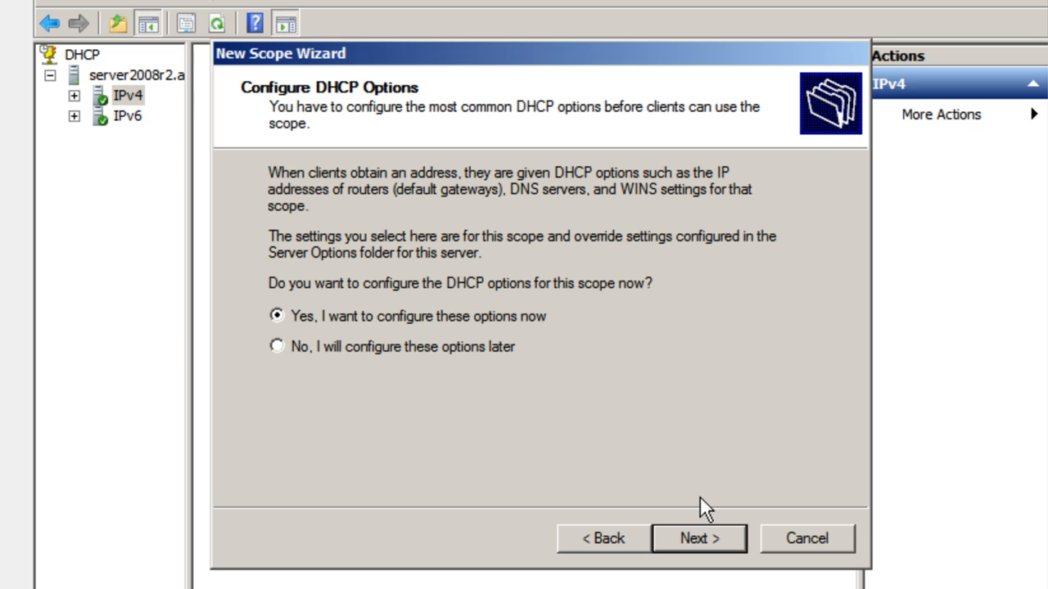
pyautogui.click(714, 540)
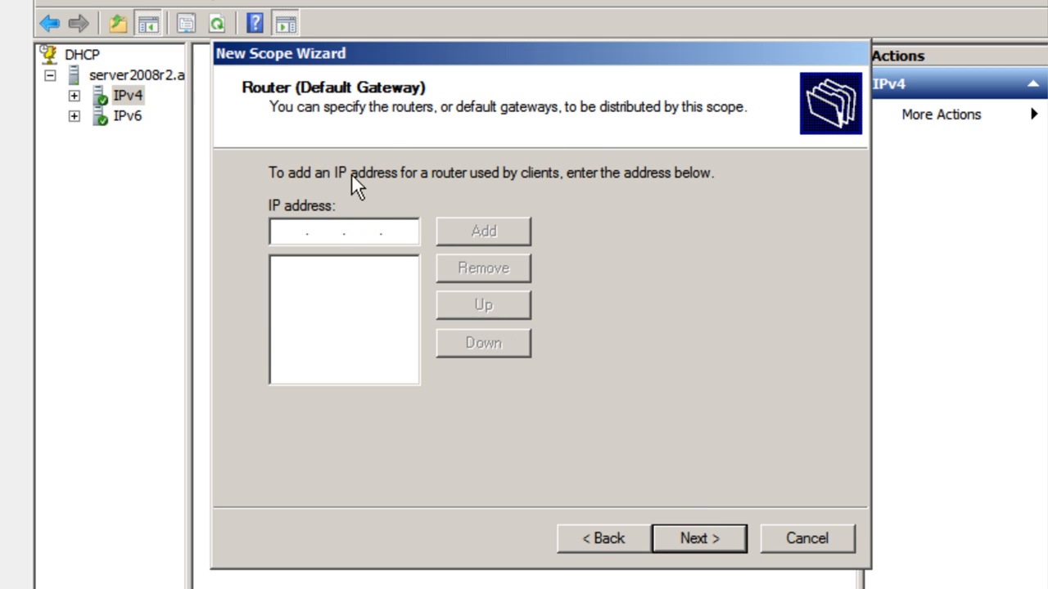
# Leave the router and WINS servers empty, keep the default domain and DNS server, and finish the wizard with the scope activated now
pyautogui.click(722, 540)
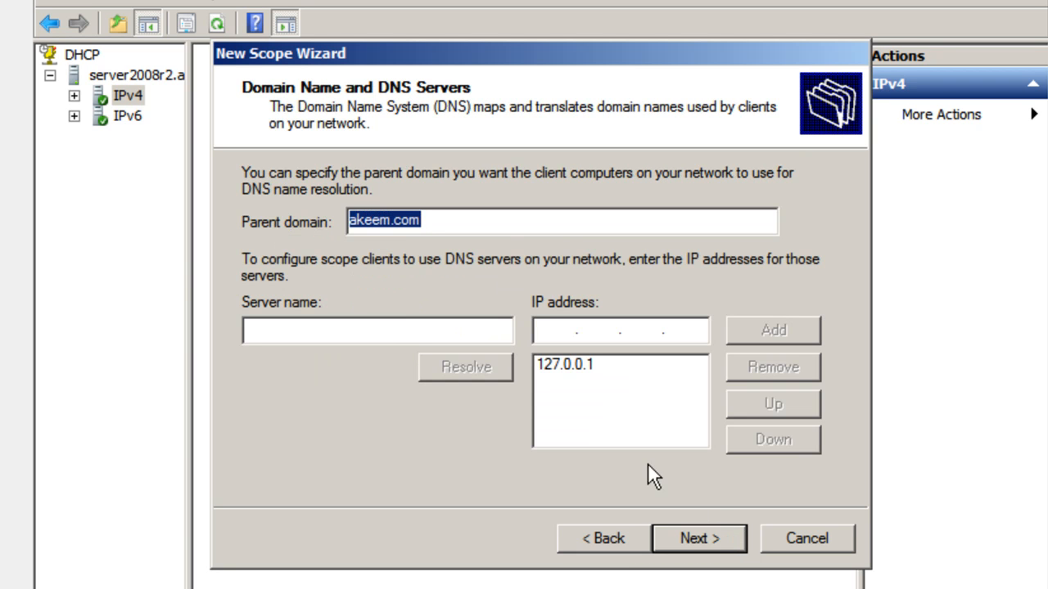
pyautogui.click(684, 537)
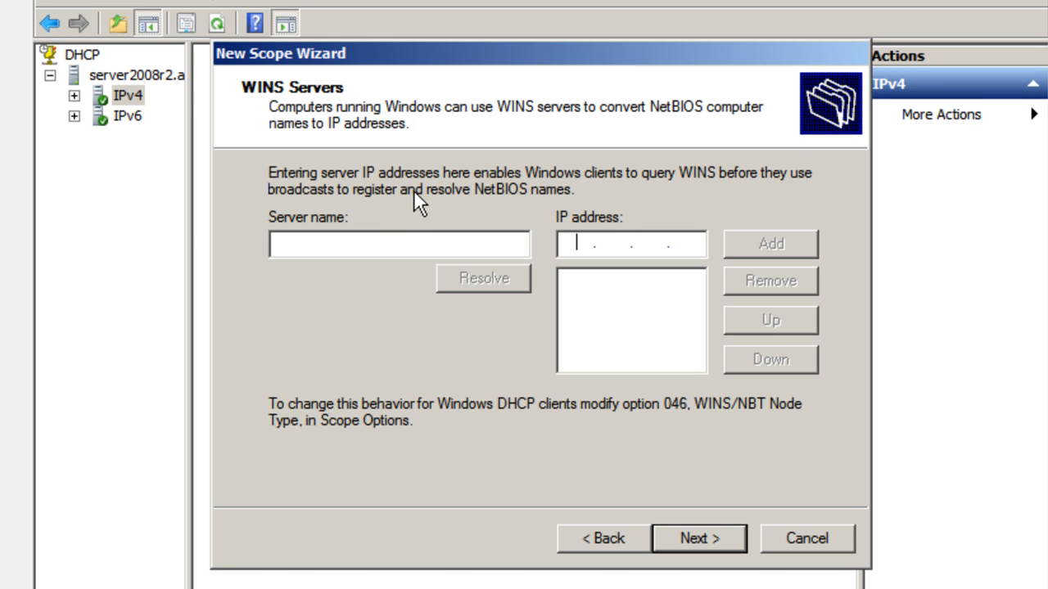
pyautogui.click(697, 539)
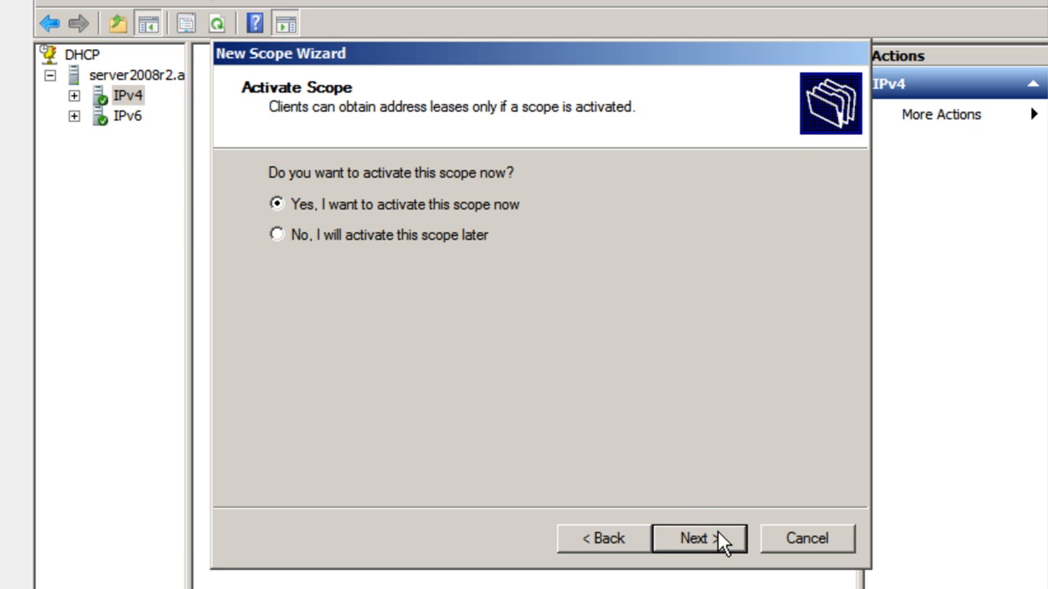
pyautogui.click(719, 541)
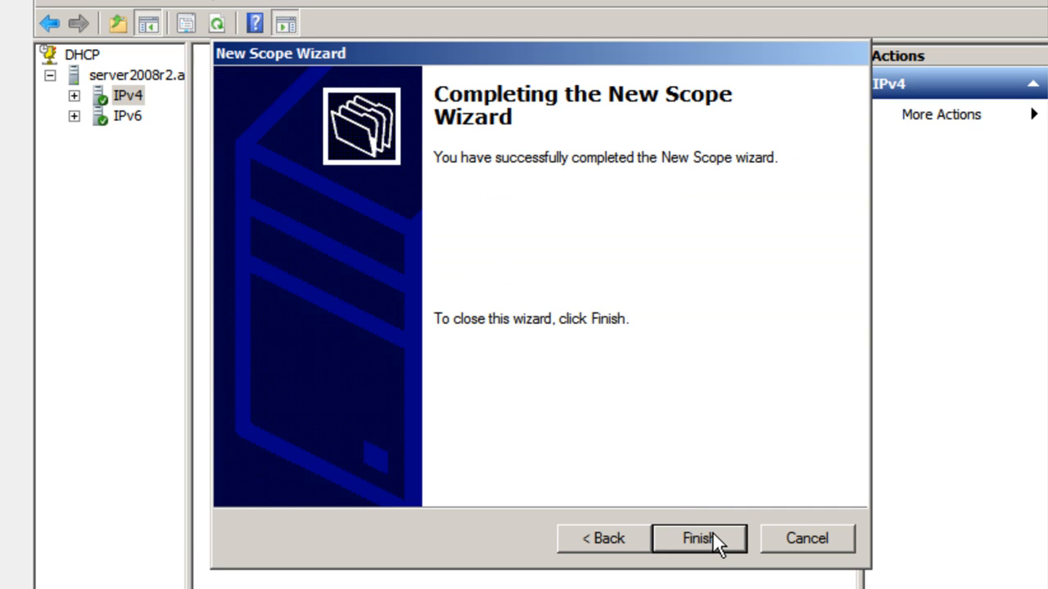
pyautogui.click(712, 534)
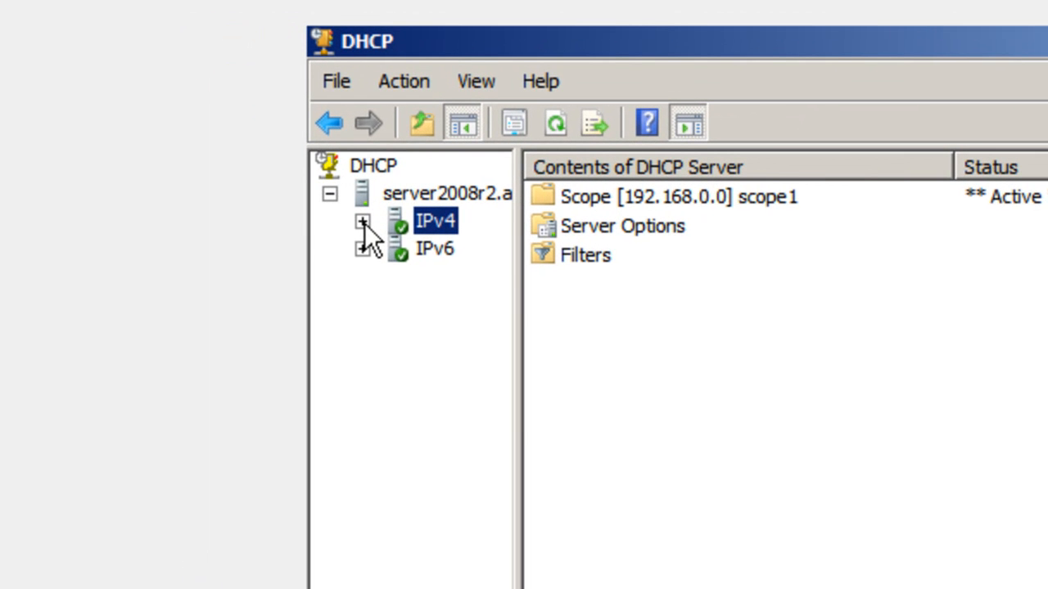
# Expand IPv4 and scope1, and examine the scope's address pool and address leases with the panes resized for readability
pyautogui.click(362, 223)
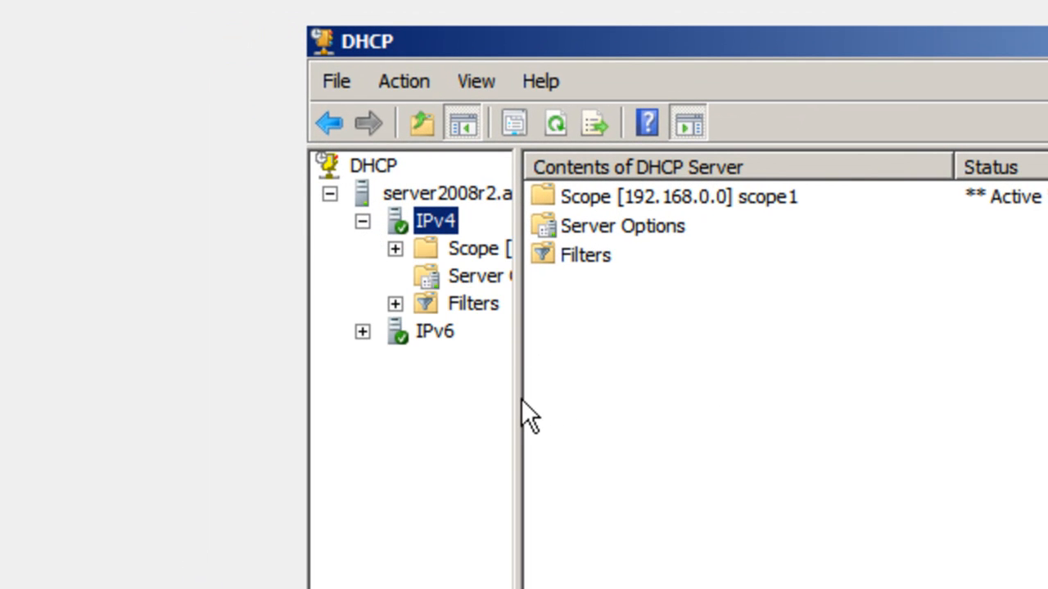
pyautogui.moveTo(519, 423); pyautogui.dragTo(745, 437)
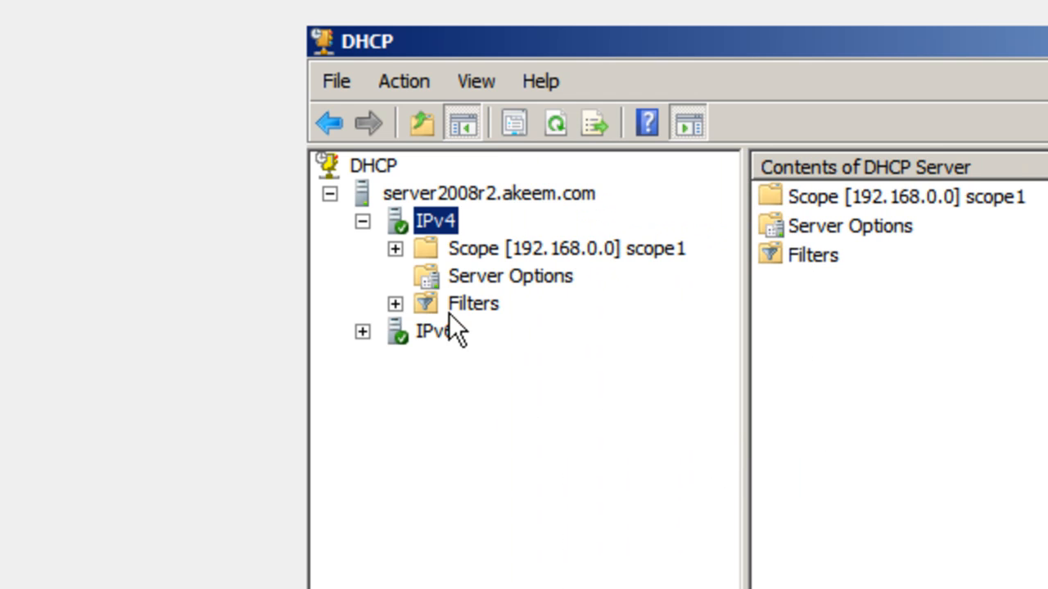
pyautogui.click(396, 251)
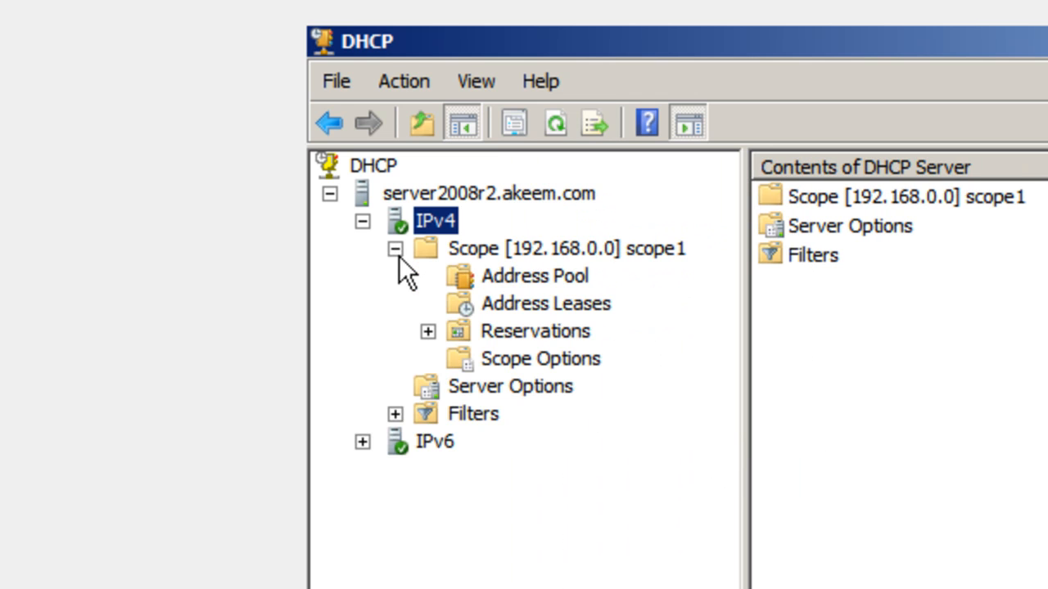
pyautogui.click(537, 277)
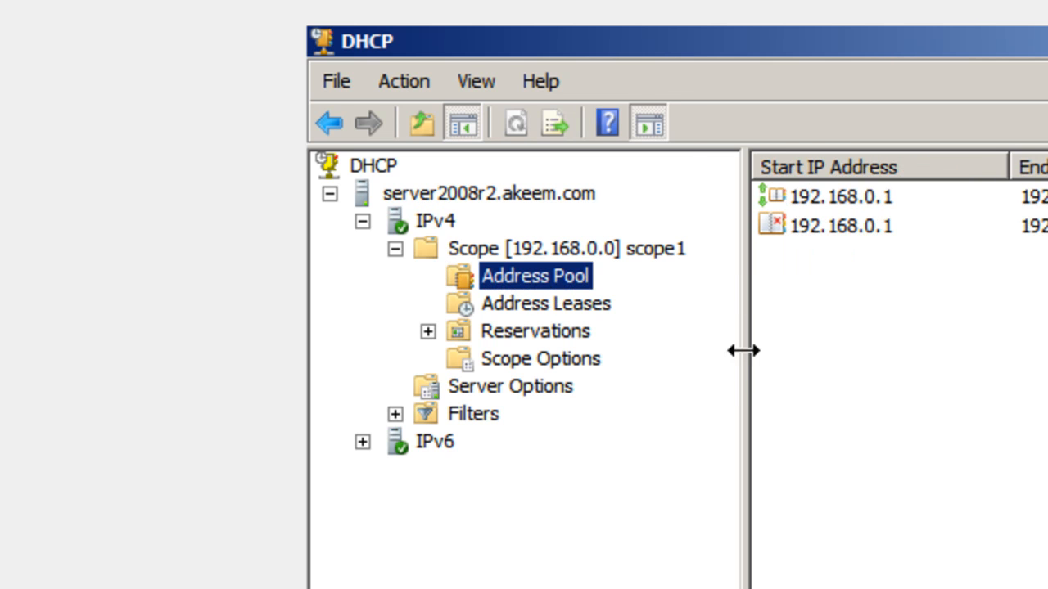
pyautogui.moveTo(740, 360); pyautogui.dragTo(676, 357)
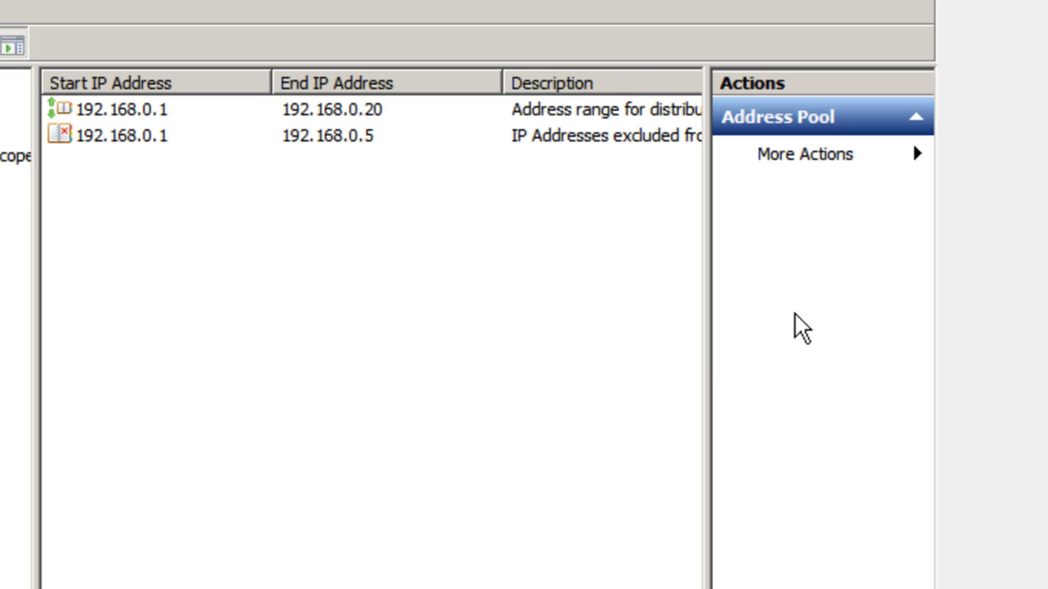
pyautogui.moveTo(702, 367); pyautogui.dragTo(780, 369)
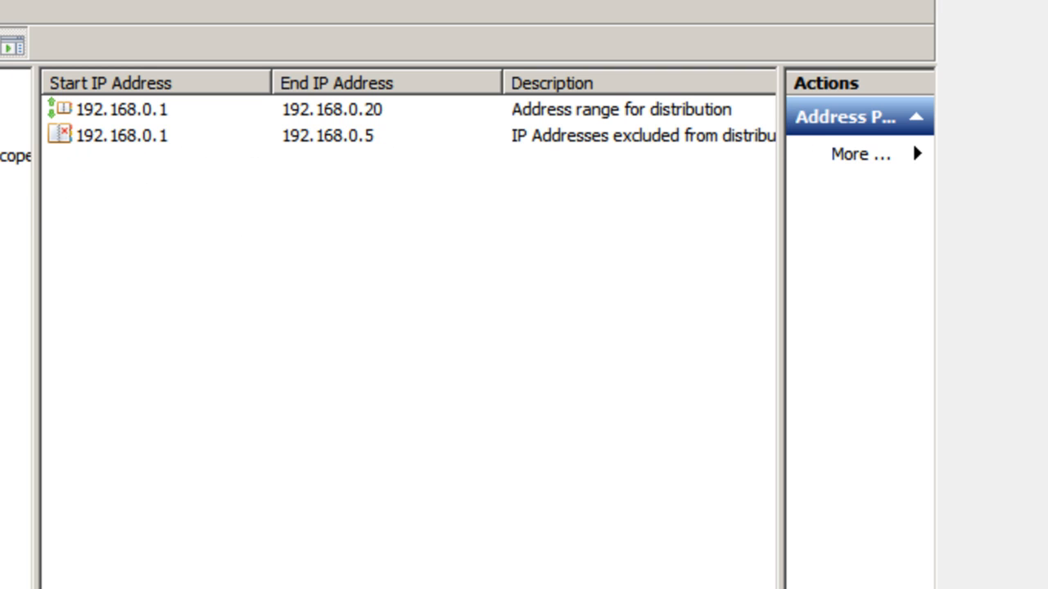
pyautogui.click(5, 208)
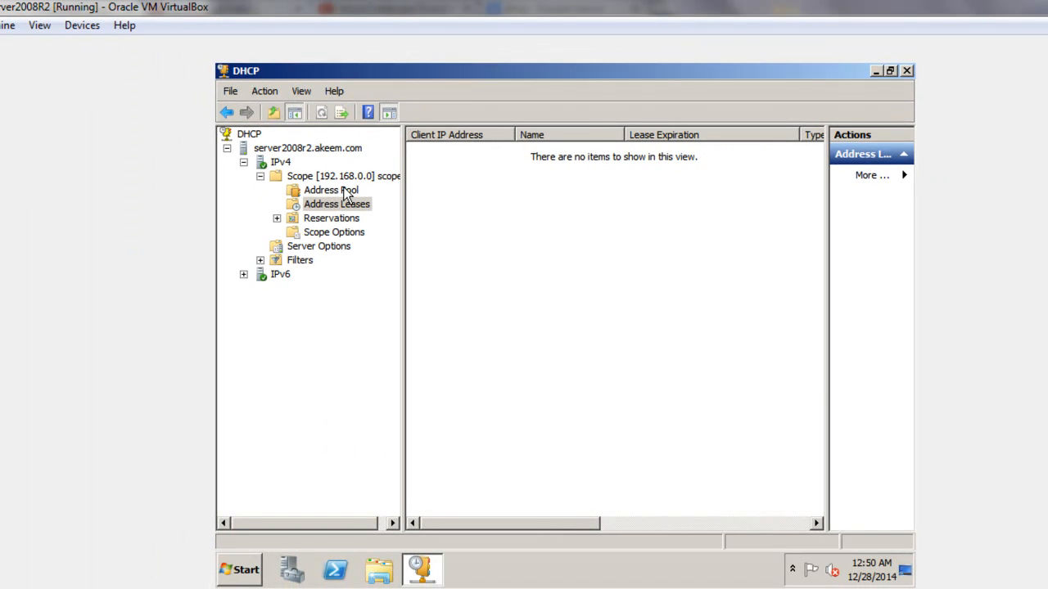
pyautogui.click(344, 190)
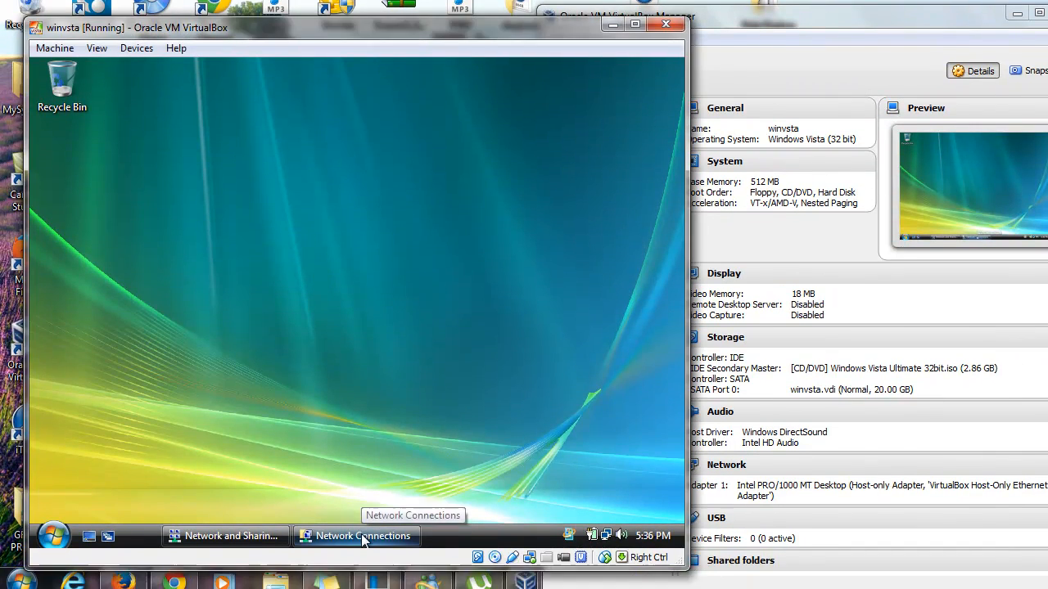
# Switch to the winvsta virtual machine and check the Local Area Connection's network details from Network Connections
pyautogui.click(364, 539)
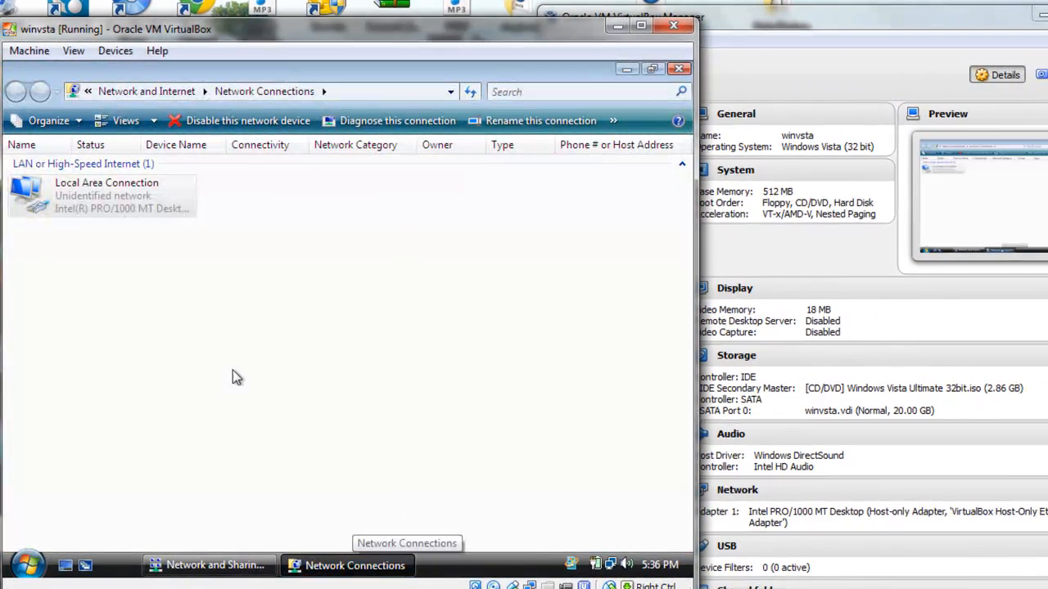
pyautogui.rightClick(94, 187)
pyautogui.click(139, 217)
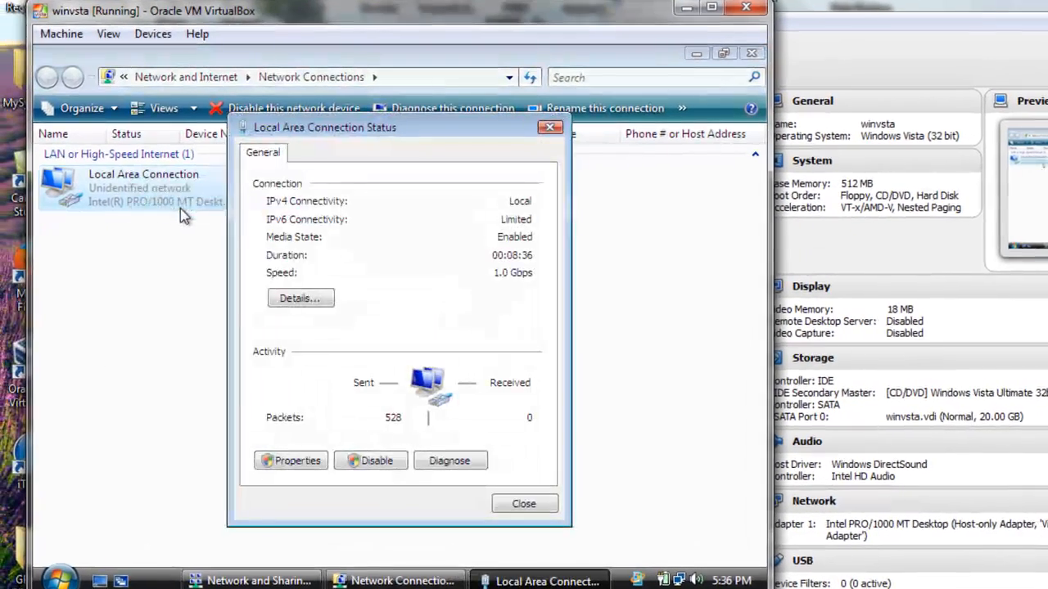
pyautogui.click(293, 298)
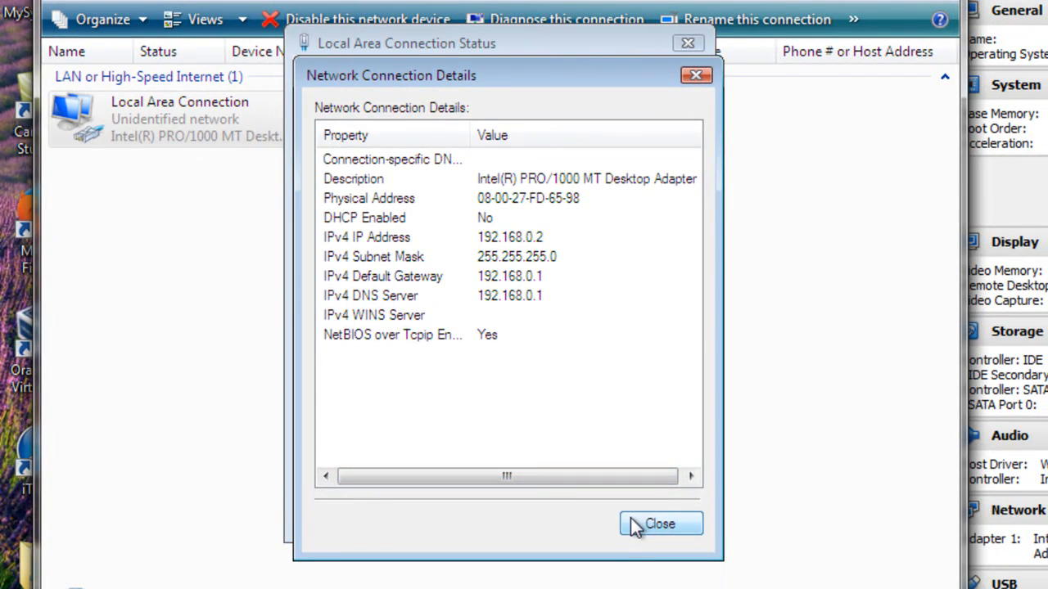
pyautogui.click(630, 517)
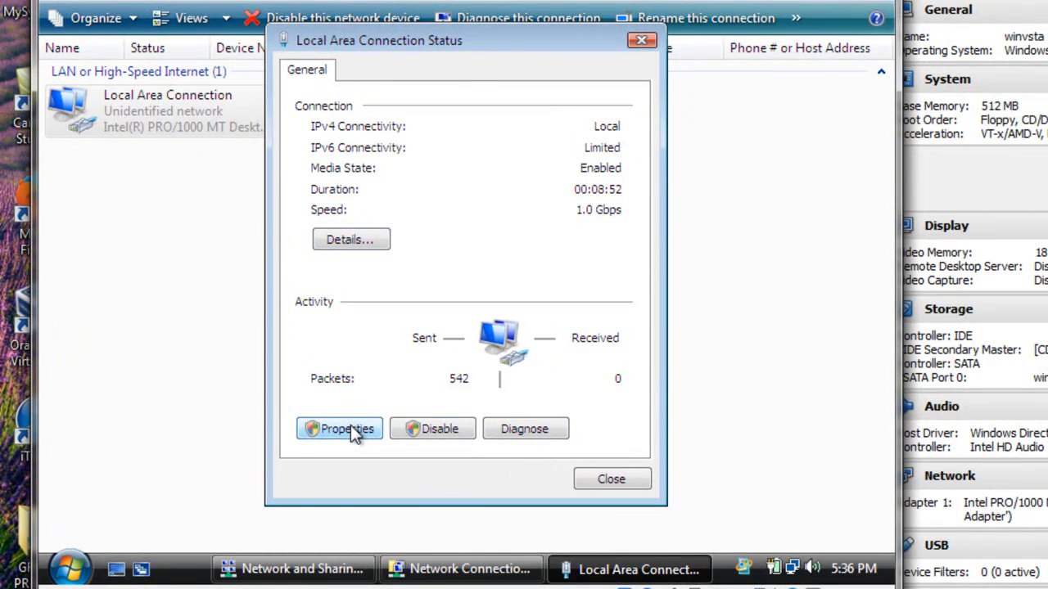
# Set Internet Protocol Version 4 of the Local Area Connection to obtain an IP address automatically
pyautogui.click(352, 432)
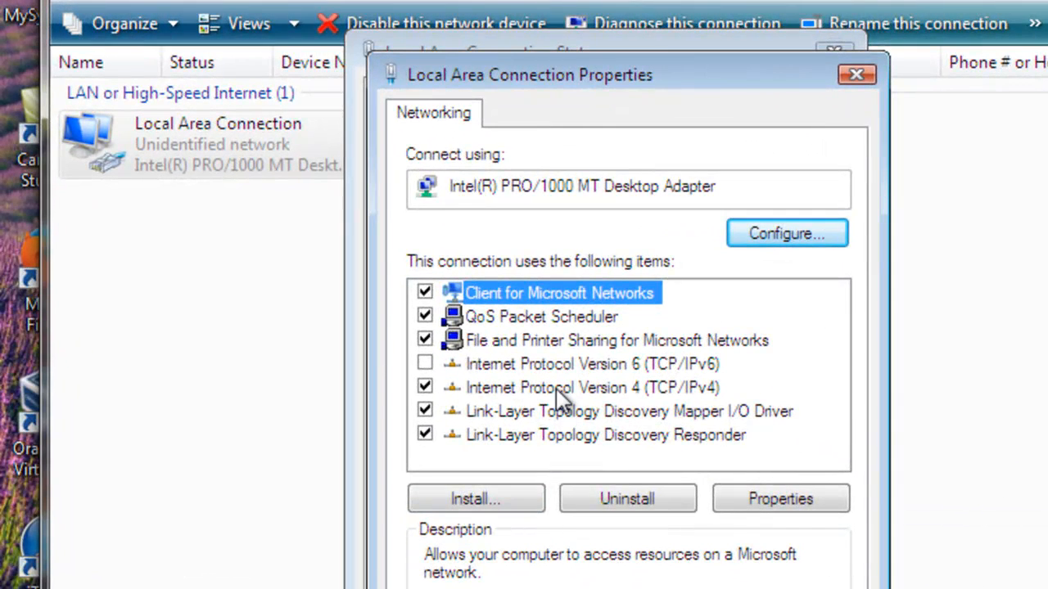
pyautogui.click(556, 388)
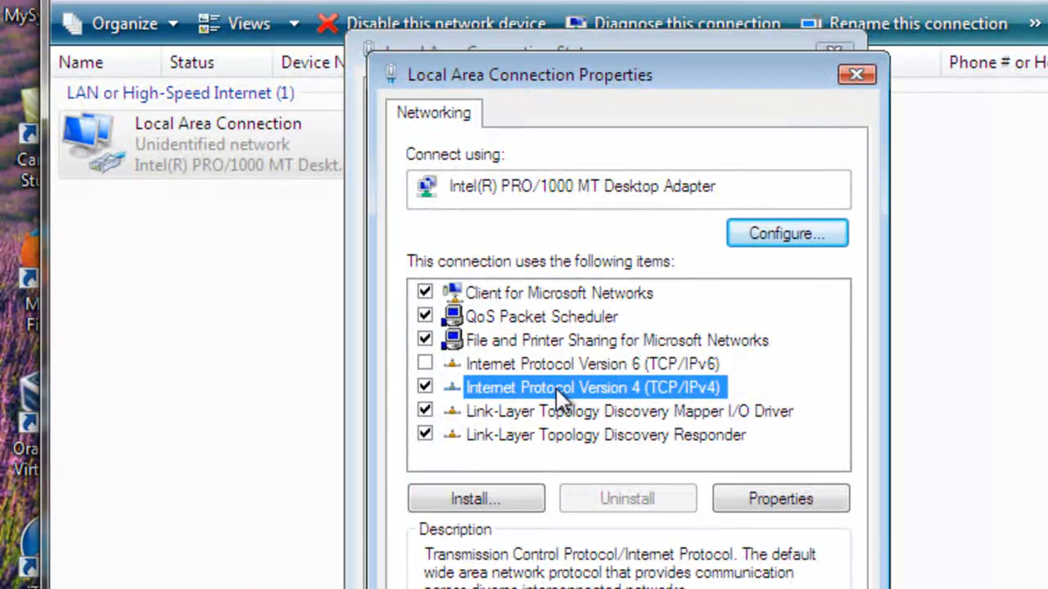
pyautogui.click(771, 495)
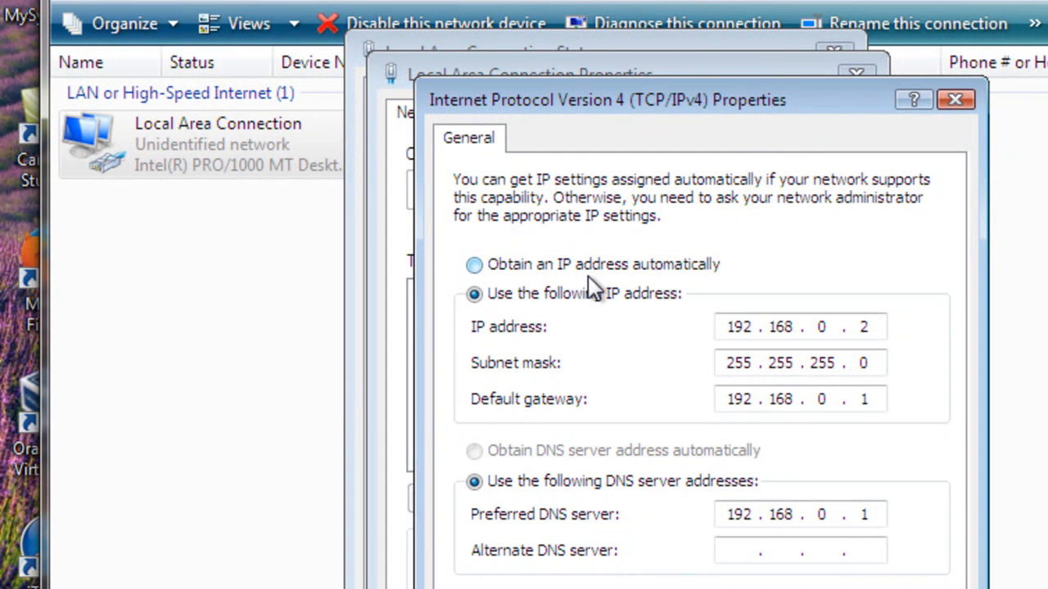
pyautogui.click(478, 266)
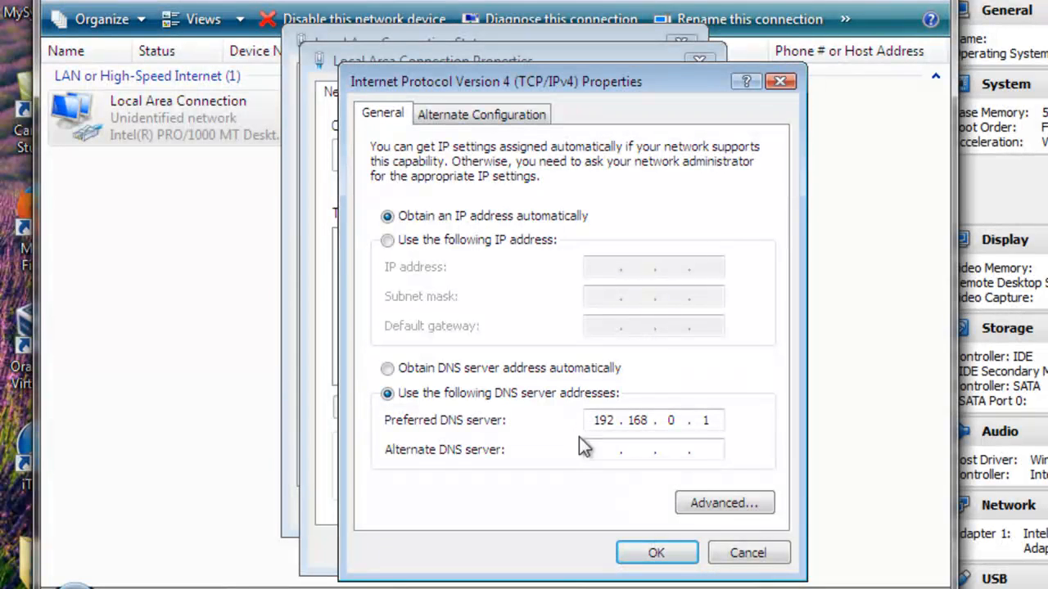
pyautogui.click(647, 555)
pyautogui.click(576, 549)
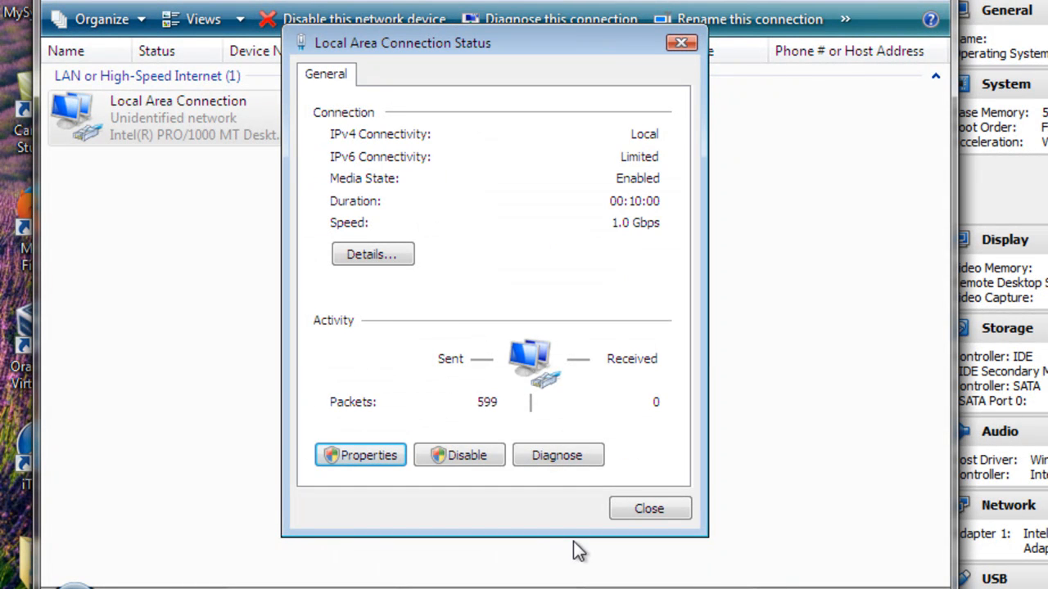
# Check the Local Area Connection's updated IP and DHCP details, and close the connection dialogs and Network Connections
pyautogui.click(397, 253)
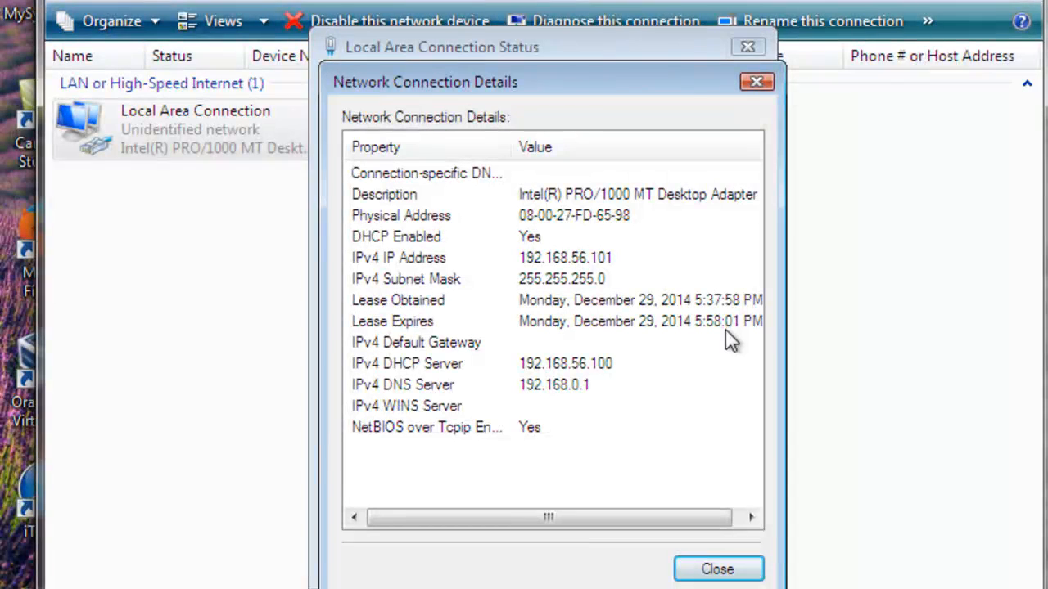
pyautogui.click(718, 571)
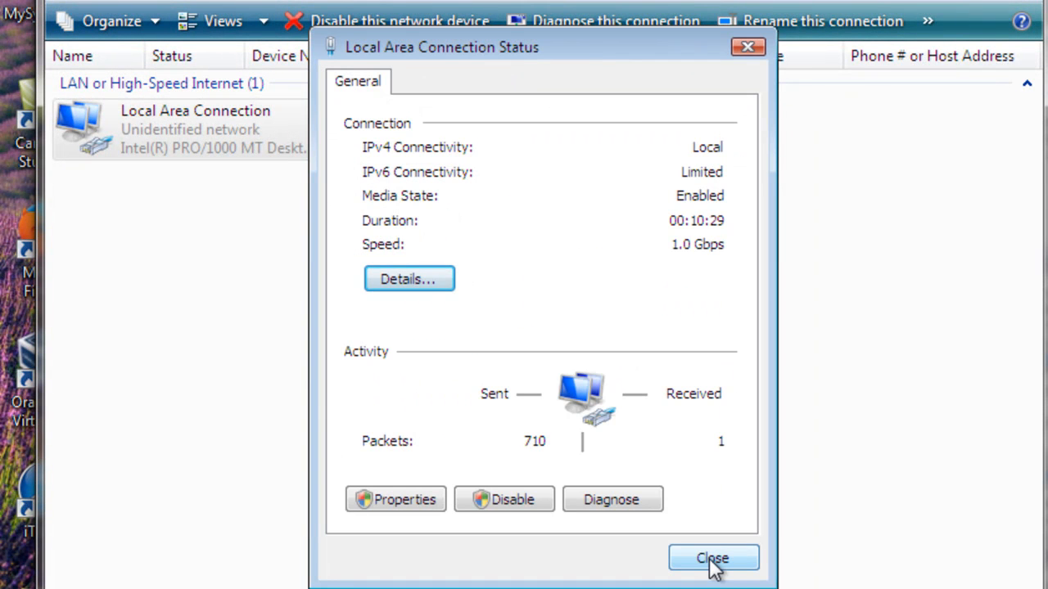
pyautogui.click(710, 560)
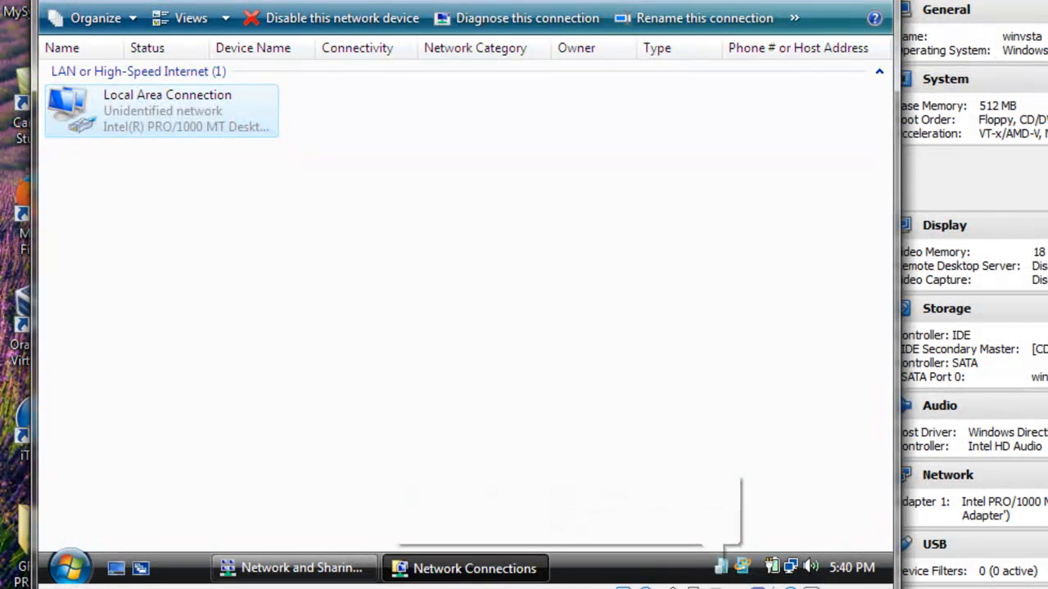
pyautogui.hotkey('alt', 'F4')
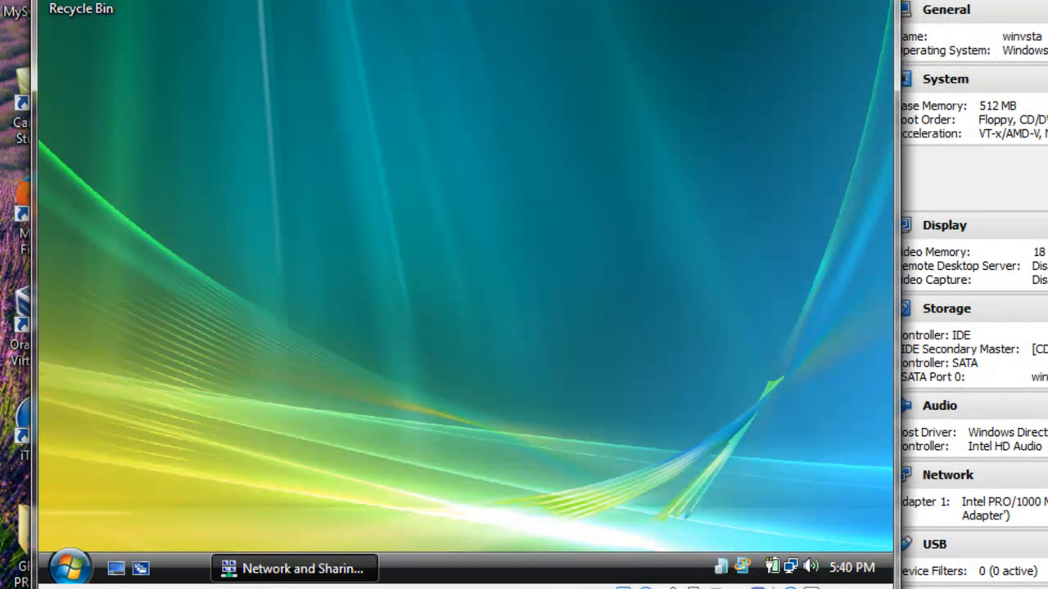
# Open a command prompt on the Vista client by searching for cmd
pyautogui.click(74, 567)
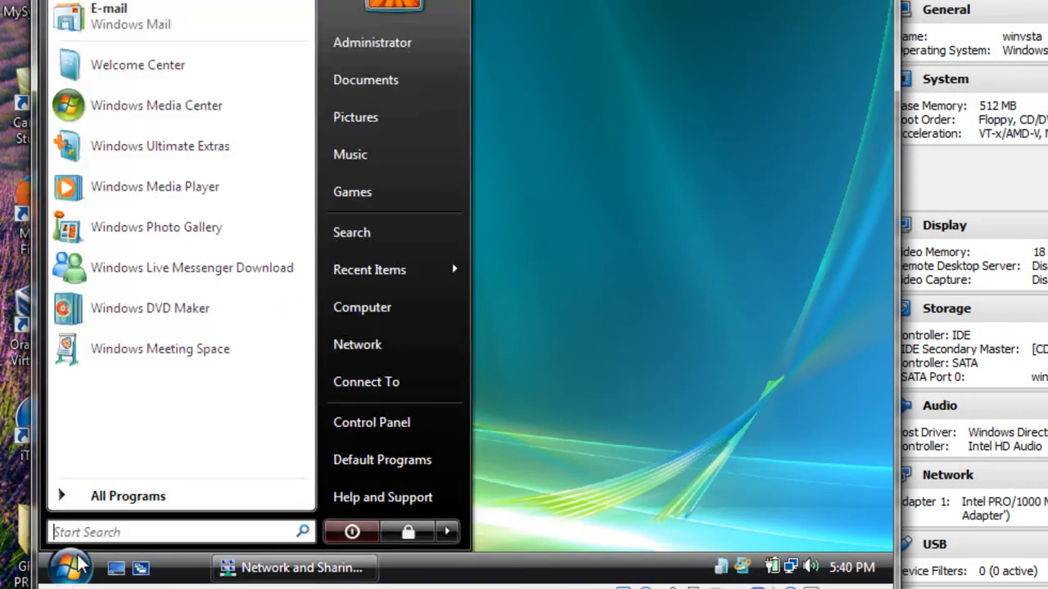
pyautogui.click(112, 526)
pyautogui.write('cmd')
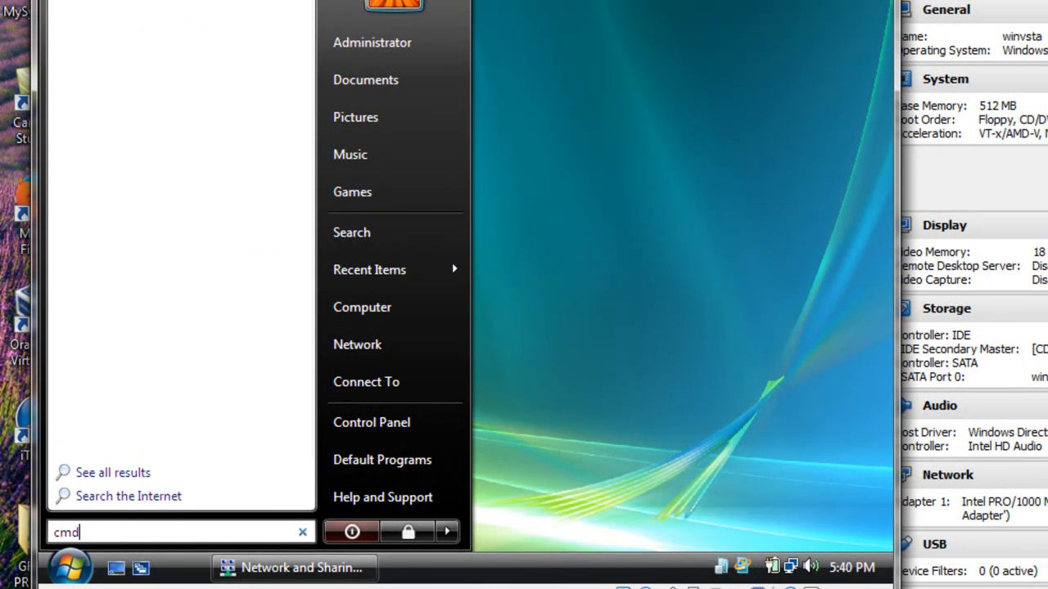
pyautogui.press('Return')
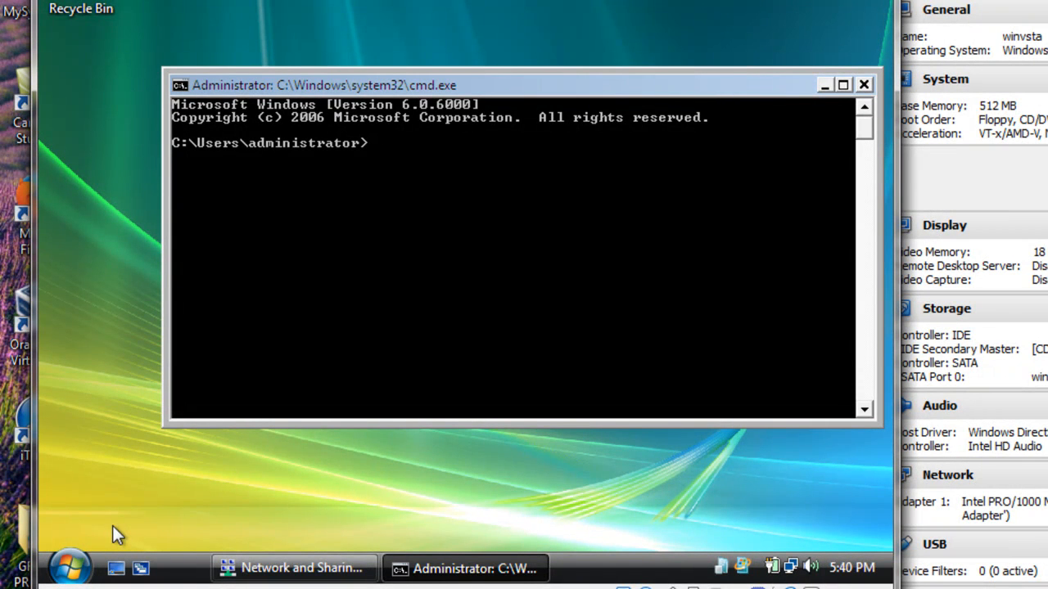
# Run ipconfig/all and examine the Local Area Connection's address, lease and DHCP server entries in the output
pyautogui.write('ipconfig/al')
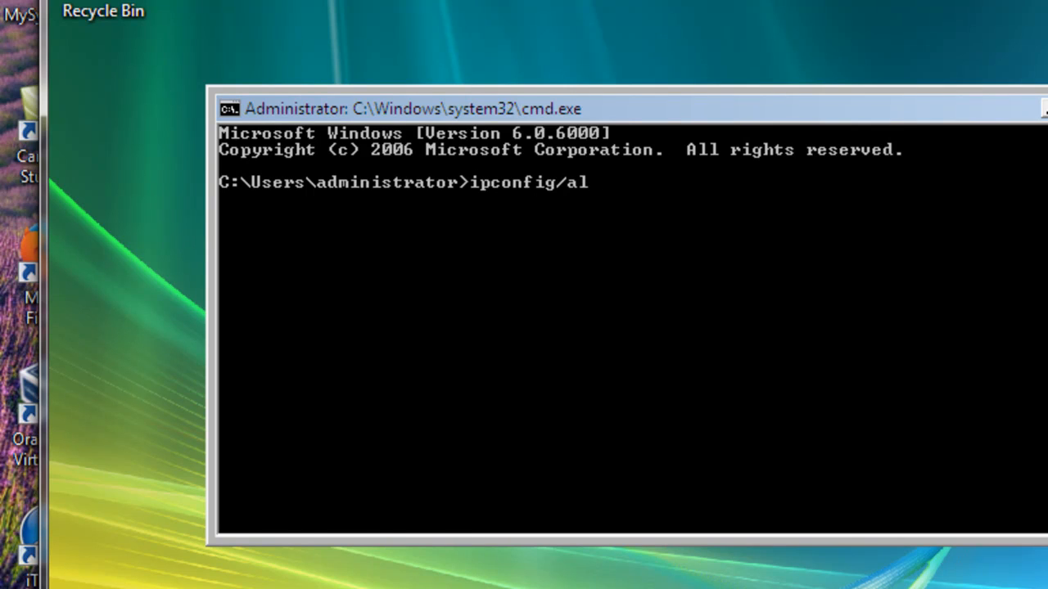
pyautogui.press('Return')
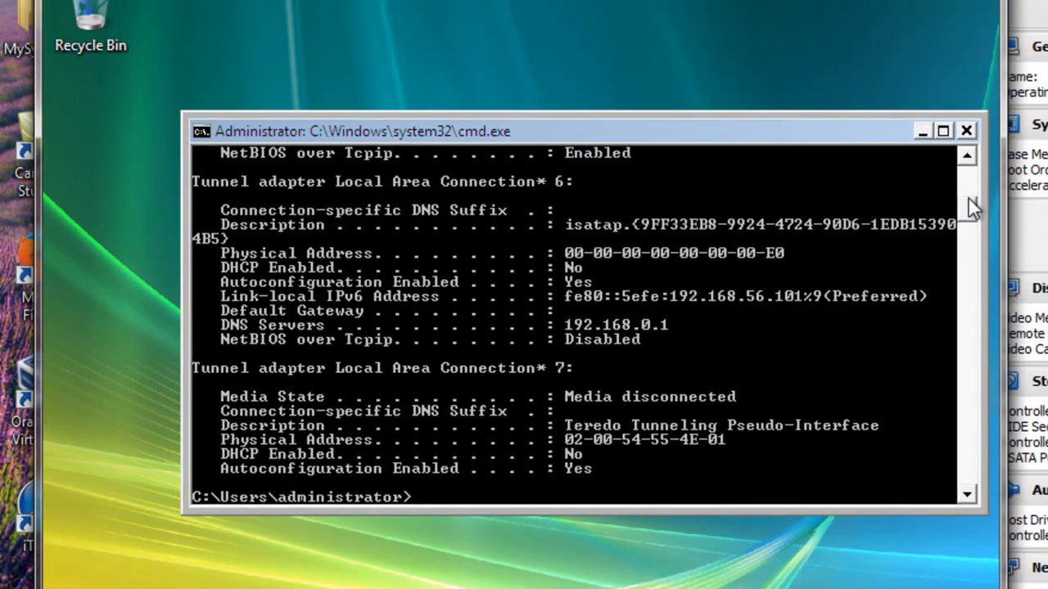
pyautogui.scroll(-4, 969, 198)
pyautogui.scroll(5, 970, 198)
pyautogui.scroll(7, 972, 196)
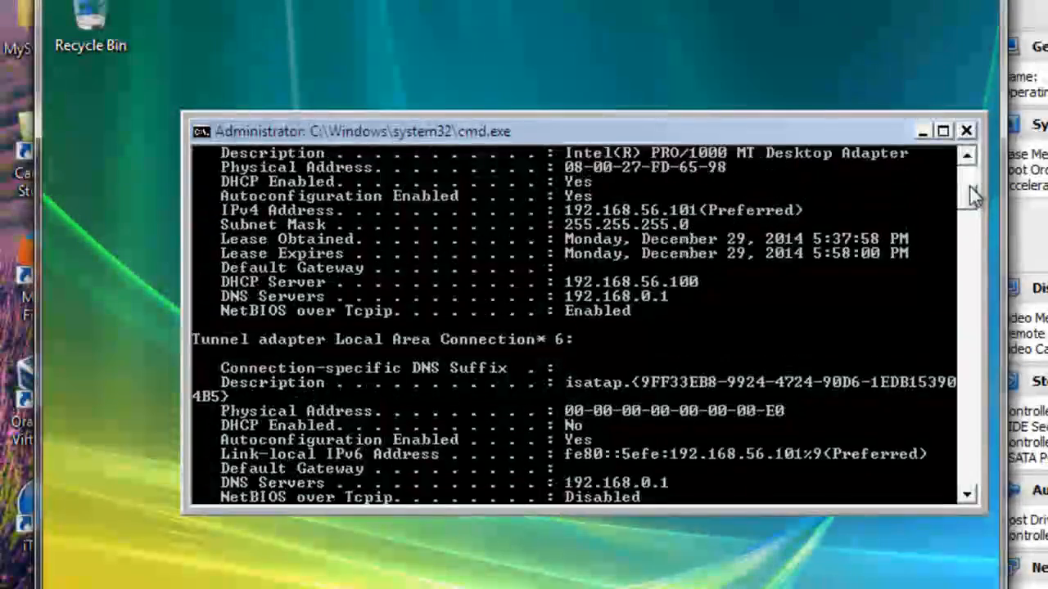